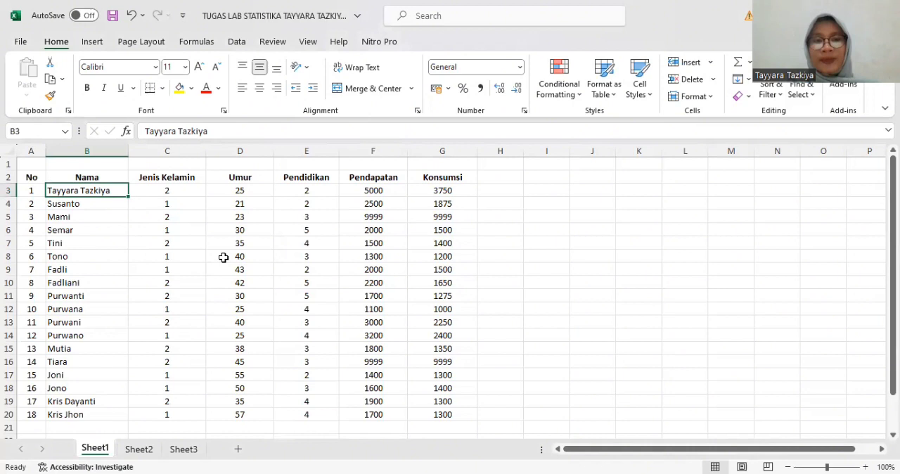
# Step: Copy the data in B3:G20 of Sheet1 without its headers and switch to SPSS Statistics
pyautogui.keyDown('shift'); pyautogui.click(447, 417); pyautogui.keyUp('shift')
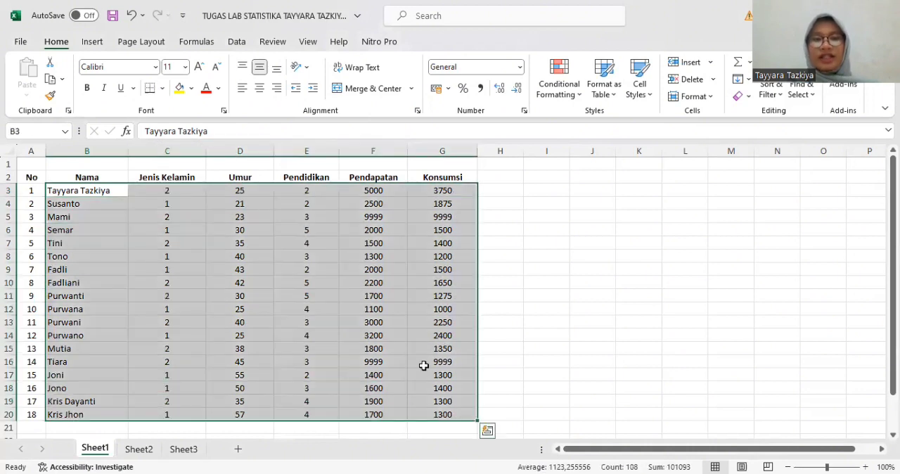
pyautogui.rightClick(426, 197)
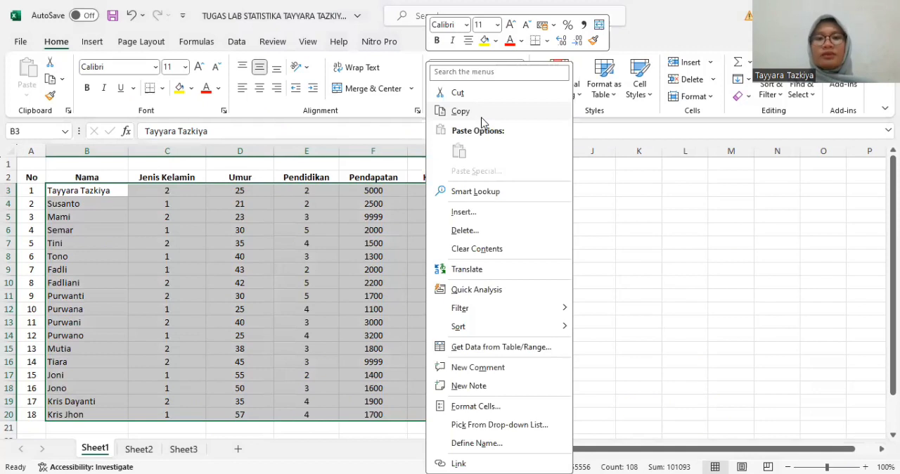
pyautogui.click(460, 111)
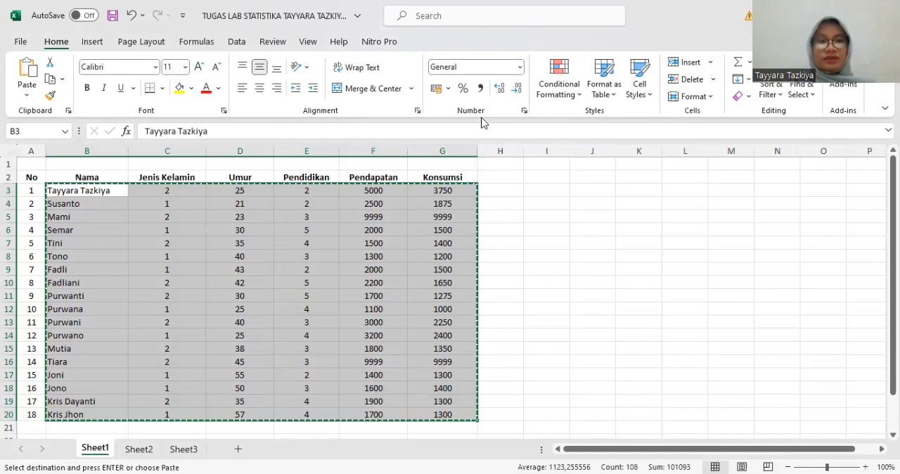
pyautogui.hotkey('alt', 'Tab')
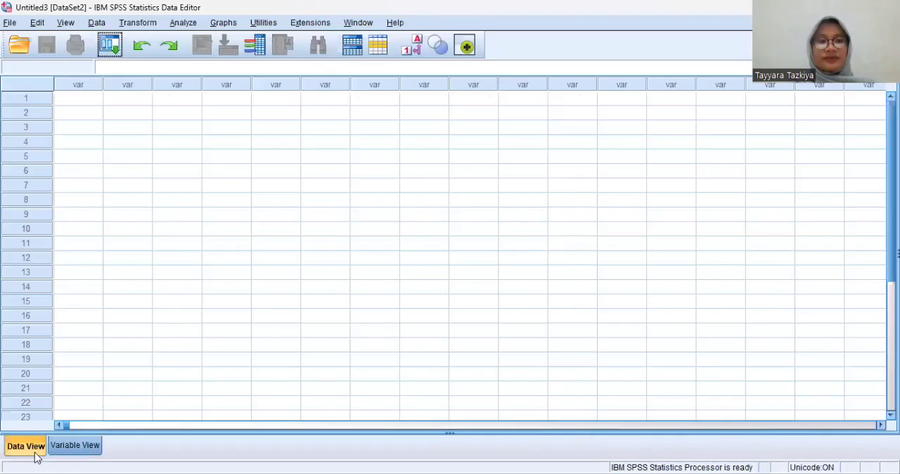
pyautogui.click(77, 448)
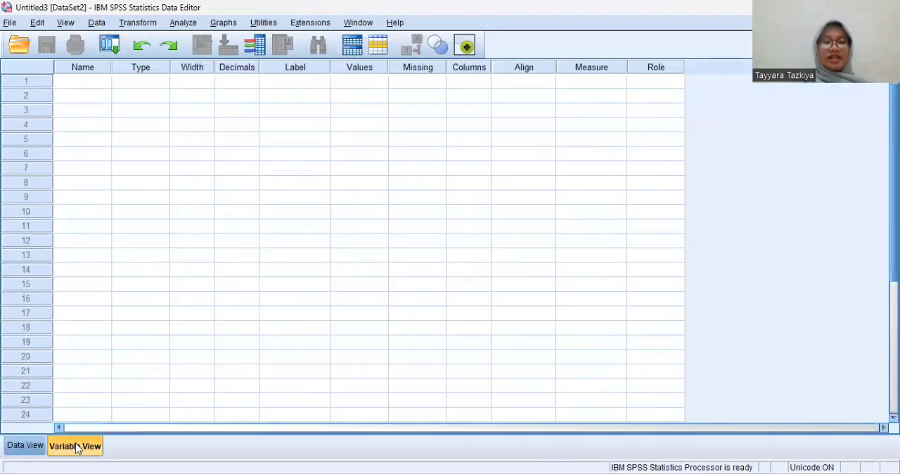
pyautogui.click(23, 451)
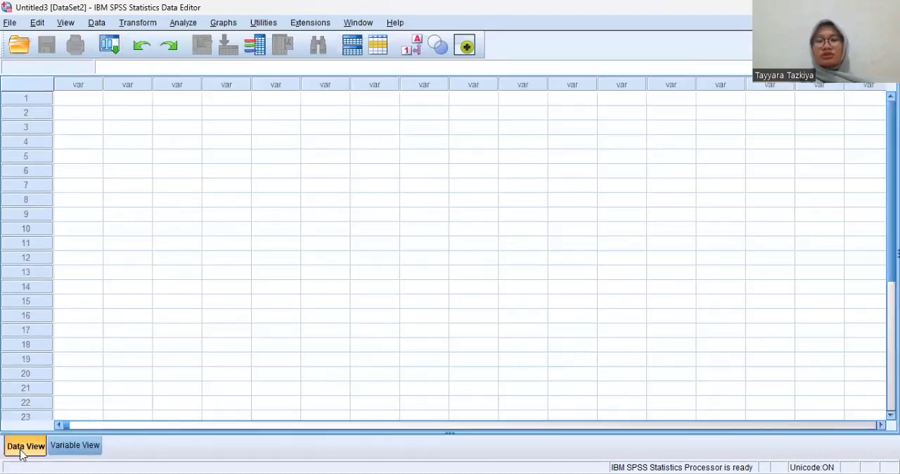
pyautogui.click(68, 450)
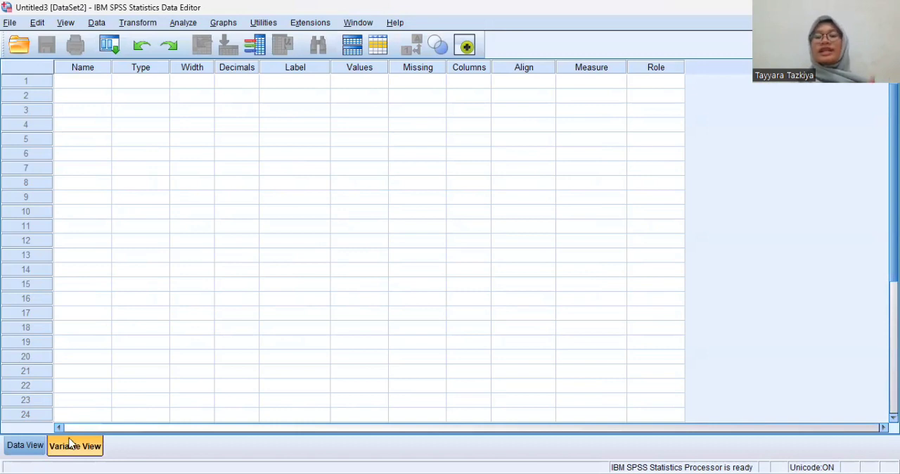
pyautogui.click(34, 445)
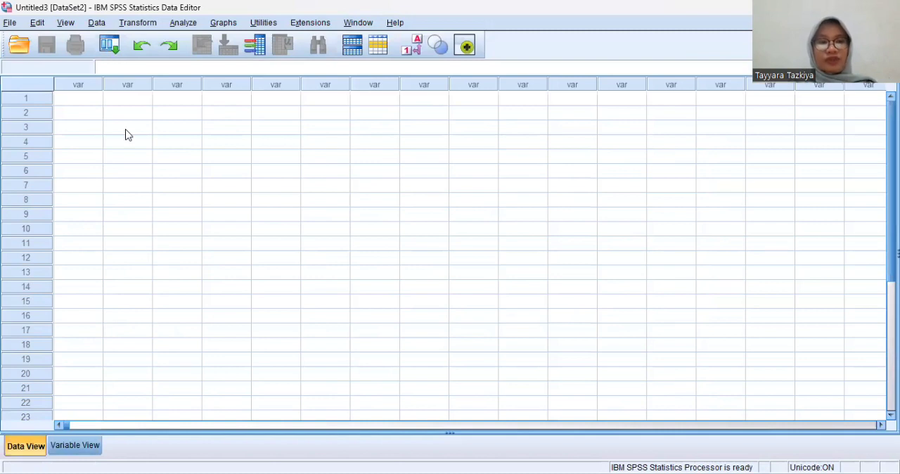
# Step: Paste the copied records into the empty dataset, starting at the first row of the first column
pyautogui.click(93, 103)
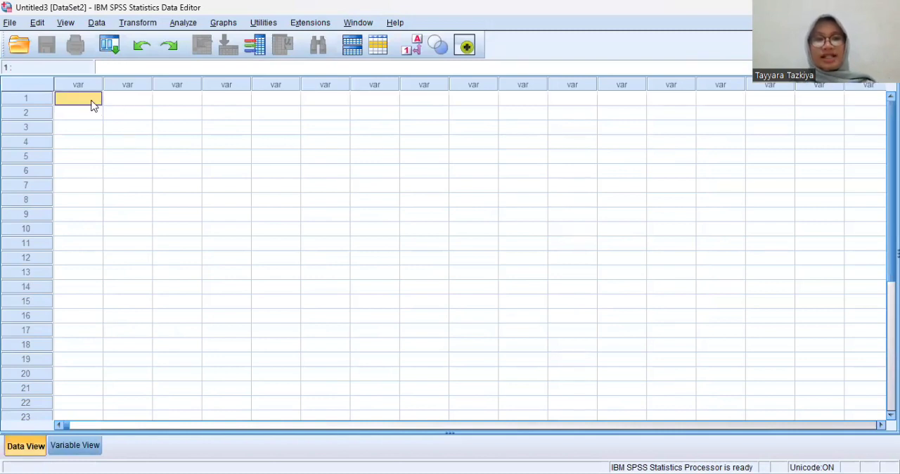
pyautogui.rightClick(93, 102)
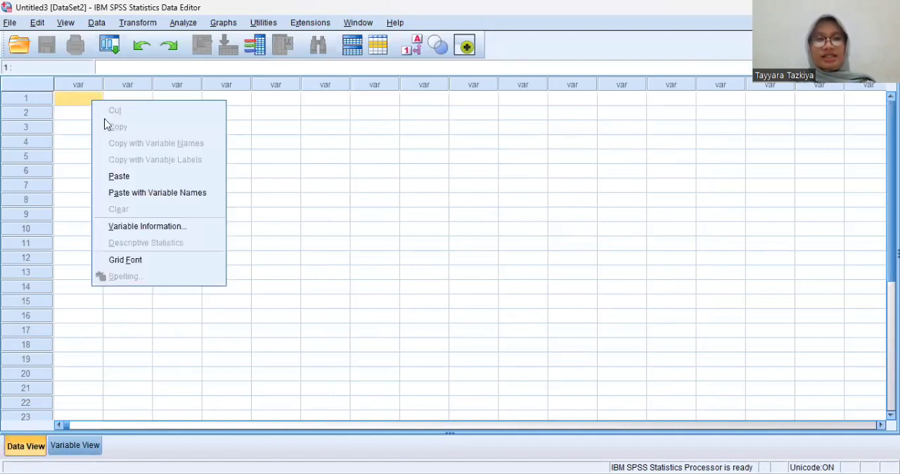
pyautogui.click(124, 180)
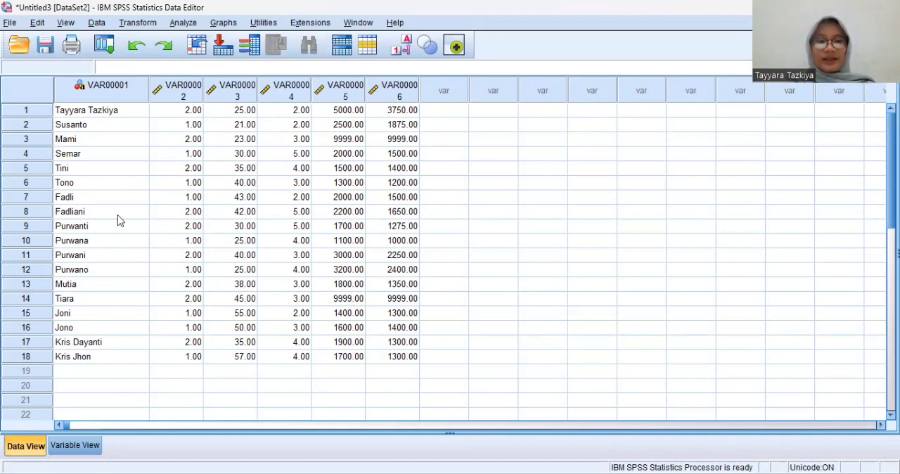
# Step: Rename the first variable, the string one, as Nama in its variable definition
pyautogui.click(75, 446)
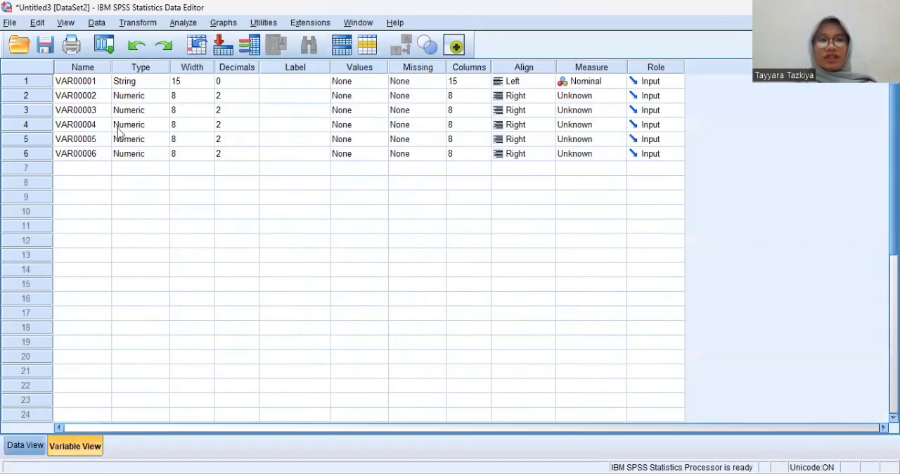
pyautogui.click(94, 81)
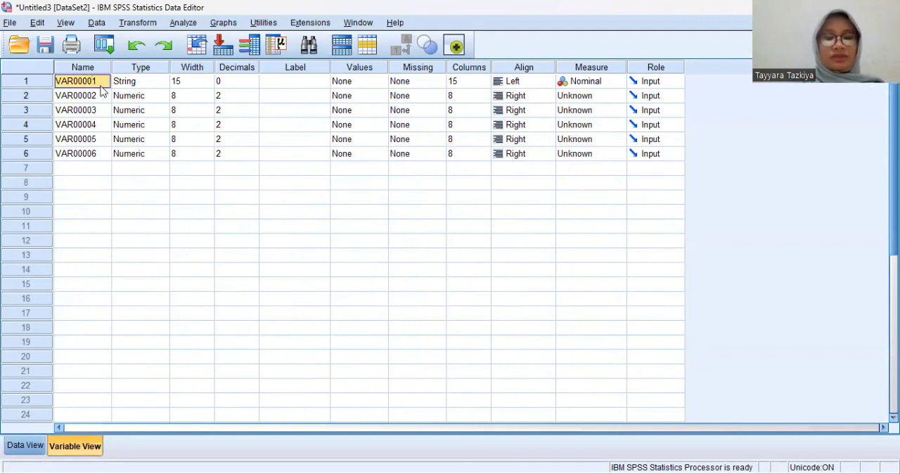
pyautogui.write('N')
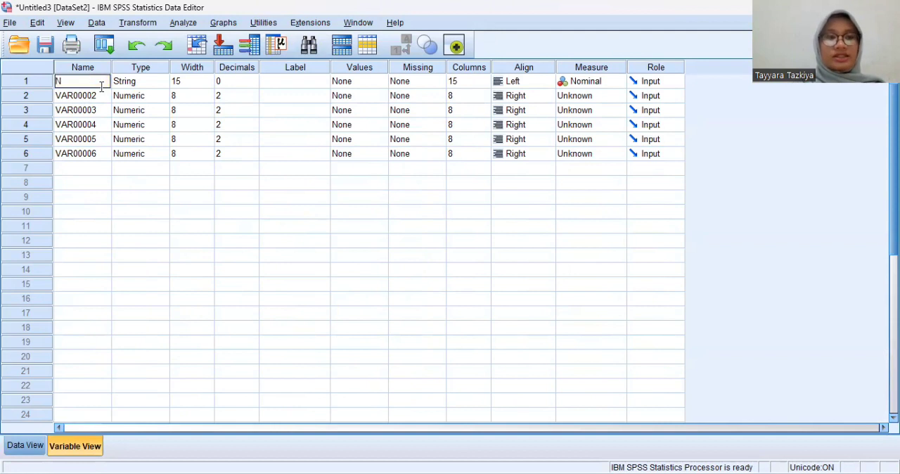
pyautogui.write('AMA')
pyautogui.press('BackSpace')
pyautogui.press('BackSpace')
pyautogui.write('ama')
# Step: Try to rename the second variable as "Jenis Kelamin", with a space between the words
pyautogui.click(96, 94)
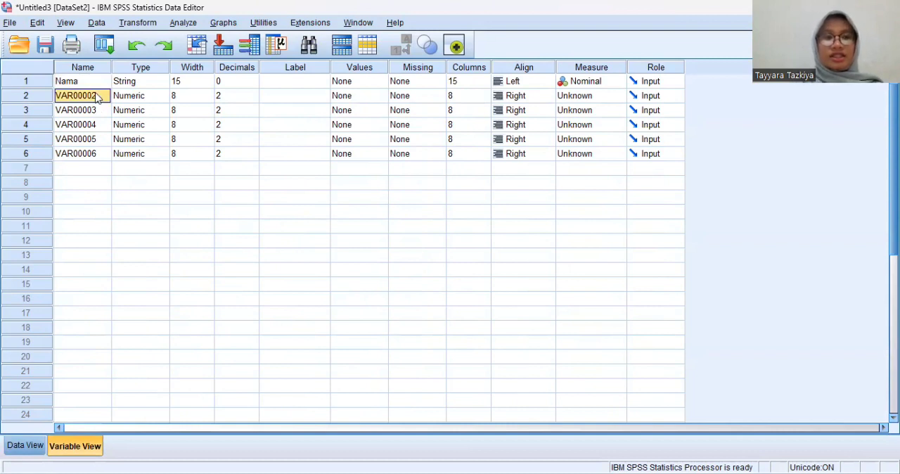
pyautogui.click(96, 97)
pyautogui.write('J')
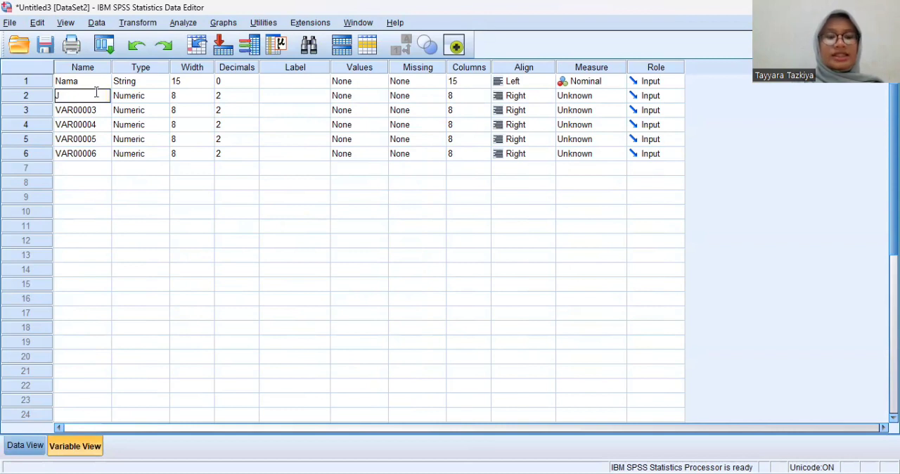
pyautogui.write('enis')
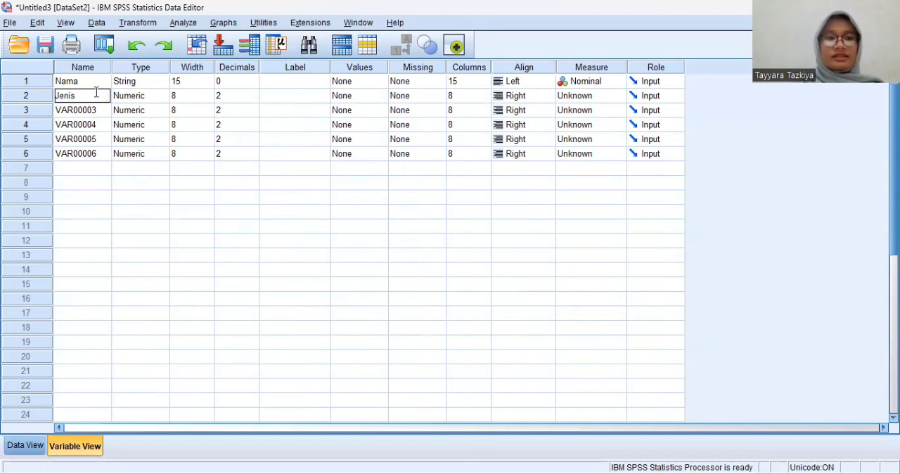
pyautogui.write(' Kelamin')
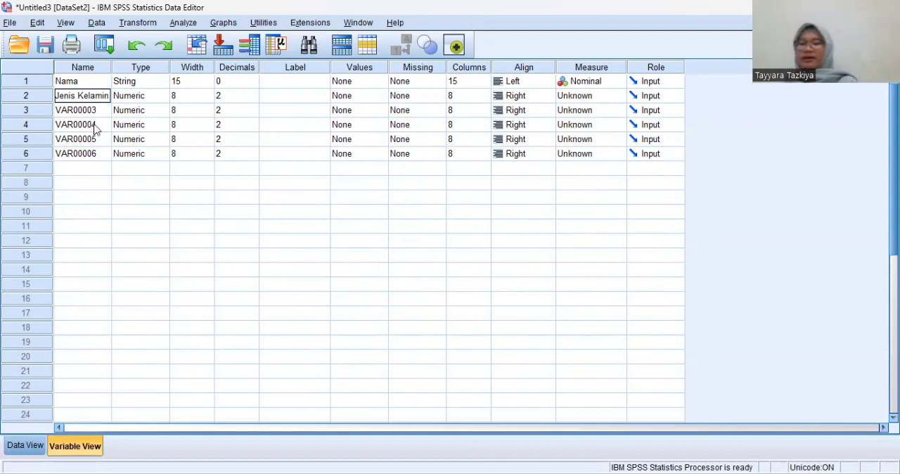
pyautogui.press('BackSpace')
pyautogui.press('BackSpace')
pyautogui.press('BackSpace')
pyautogui.press('BackSpace')
pyautogui.press('BackSpace')
pyautogui.press('BackSpace')
pyautogui.press('BackSpace')
pyautogui.press('BackSpace')
pyautogui.press('BackSpace')
pyautogui.press('BackSpace')
pyautogui.press('BackSpace')
pyautogui.press('BackSpace')
pyautogui.press('BackSpace')
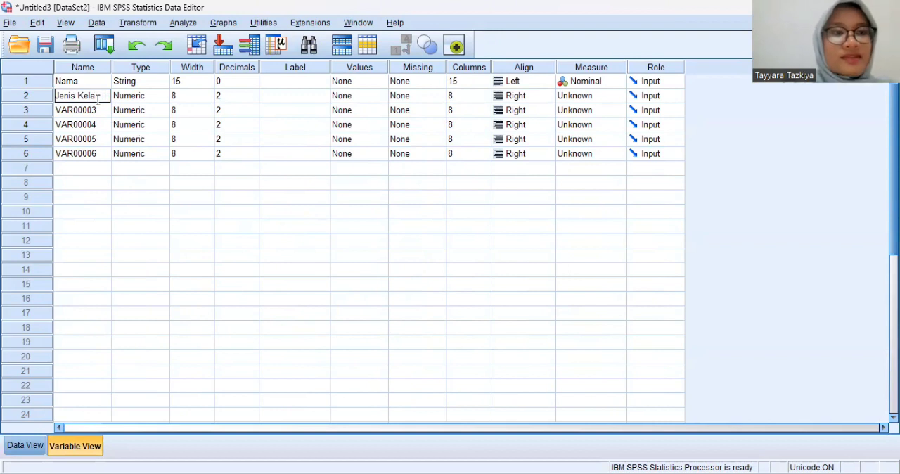
pyautogui.click(102, 84)
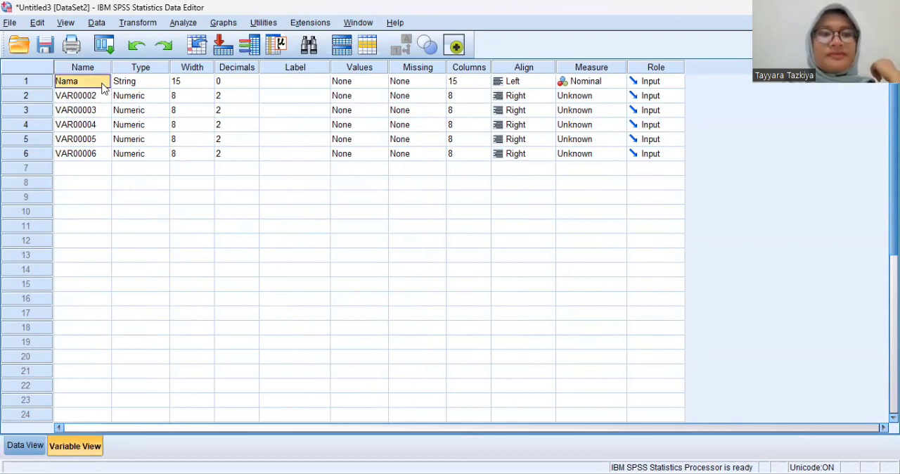
# Step: Rename the second variable as JenisKelamin, written without a space
pyautogui.click(96, 98)
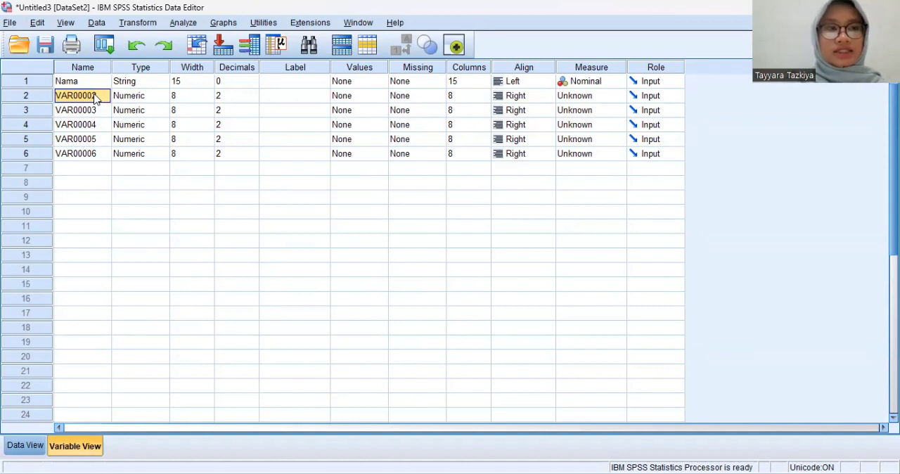
pyautogui.press('BackSpace')
pyautogui.write('K')
pyautogui.press('BackSpace')
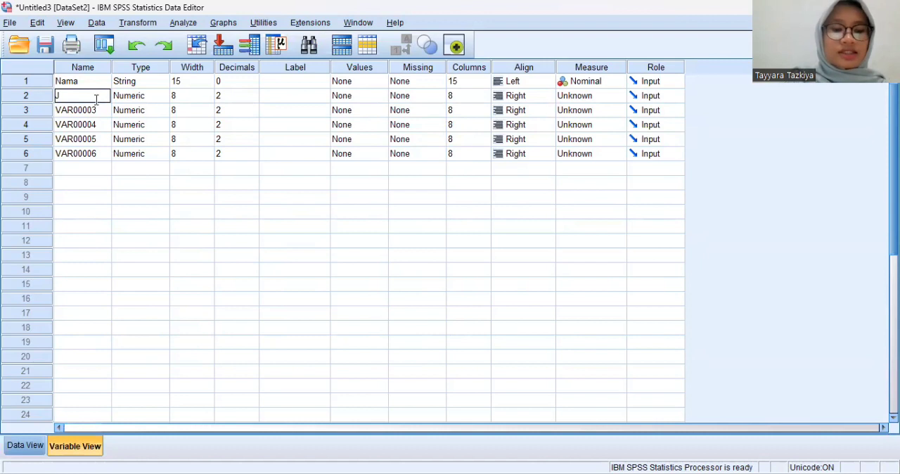
pyautogui.write('Jenis')
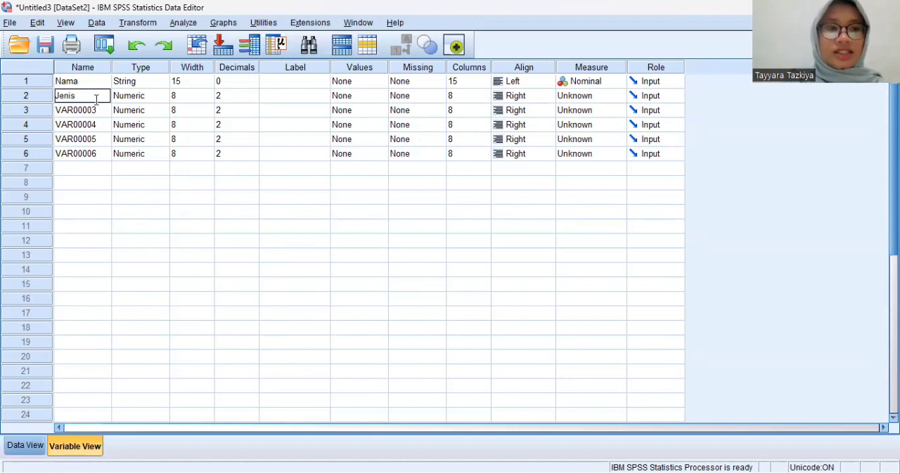
pyautogui.write('Kelamin')
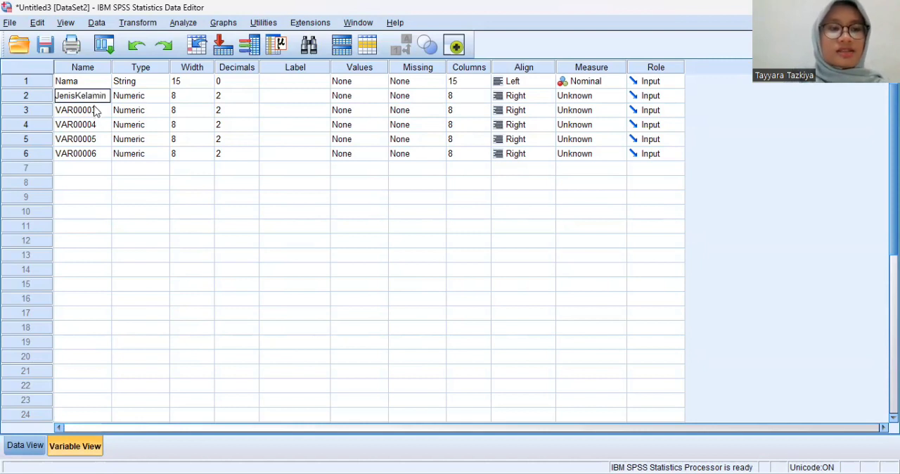
# Step: Rename the third variable as Umur and the fourth variable as Pendidikan
pyautogui.click(97, 110)
pyautogui.press('BackSpace')
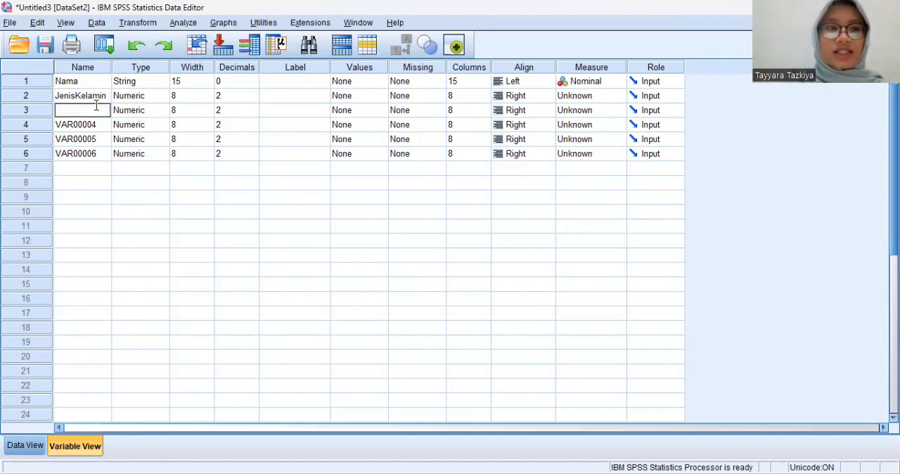
pyautogui.write('Umur')
pyautogui.click(79, 127)
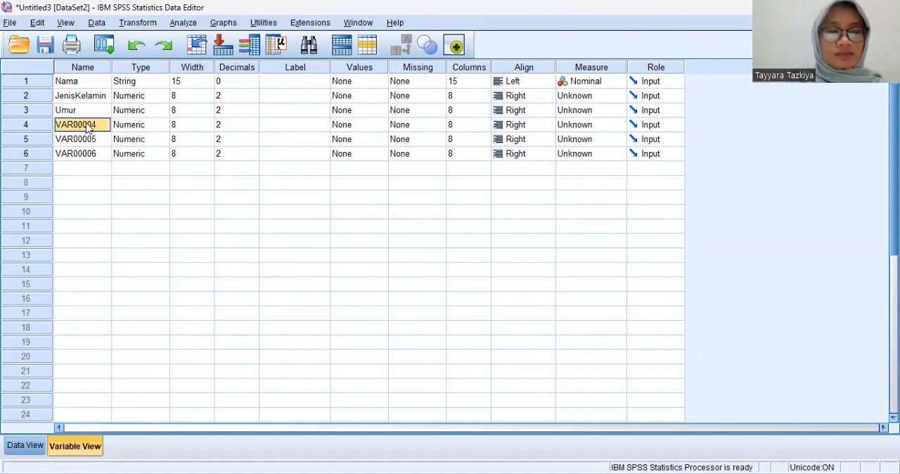
pyautogui.press('BackSpace')
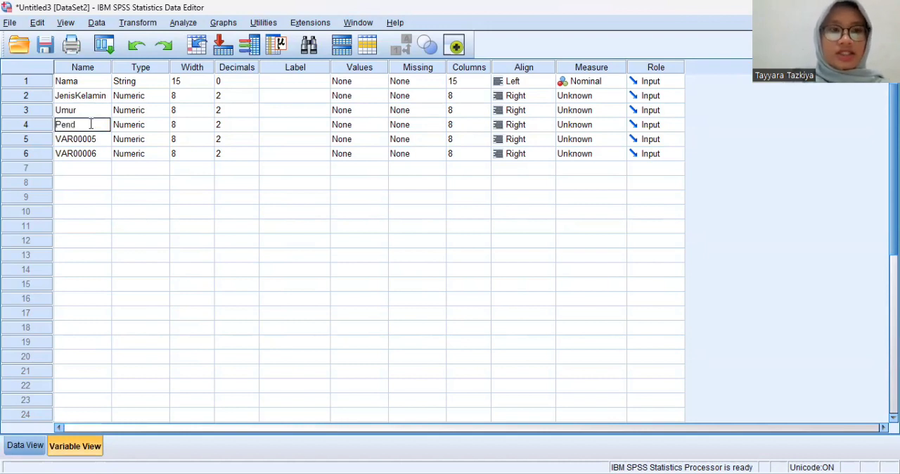
pyautogui.write('Pendidikan')
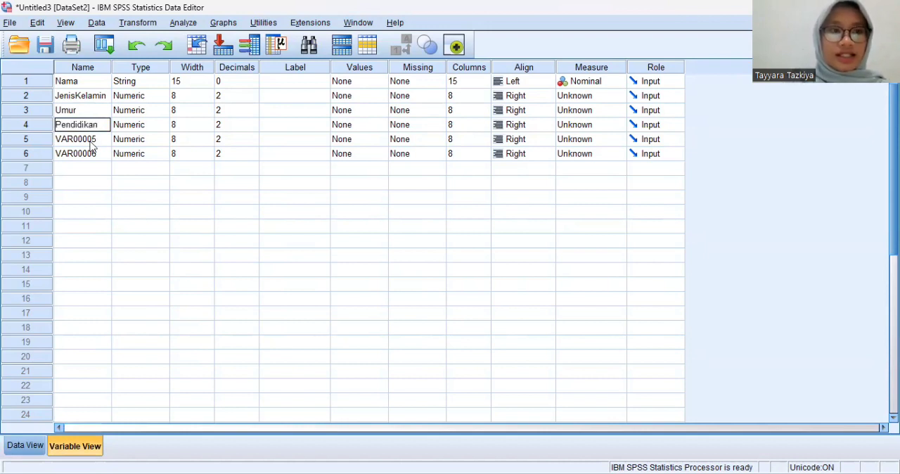
# Step: Rename the fifth variable as Pendapatan and the sixth variable as Konsumsi
pyautogui.click(90, 141)
pyautogui.press('BackSpace')
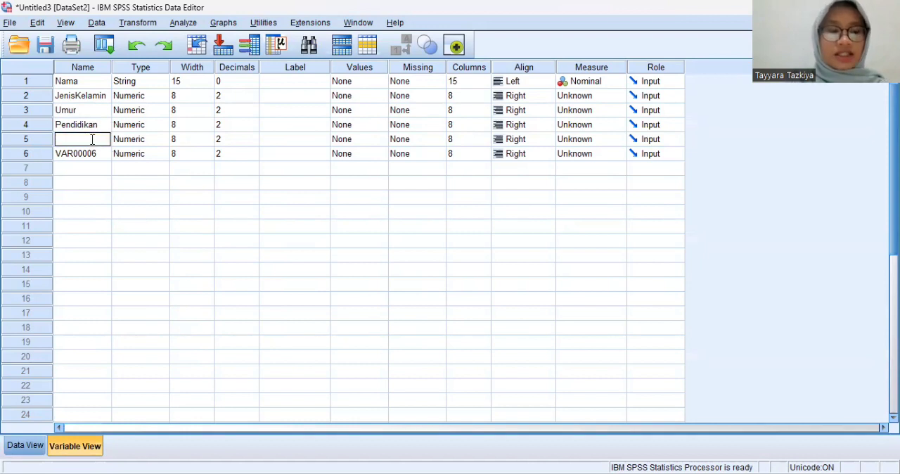
pyautogui.write('Pendapatan')
pyautogui.click(92, 156)
pyautogui.press('BackSpace')
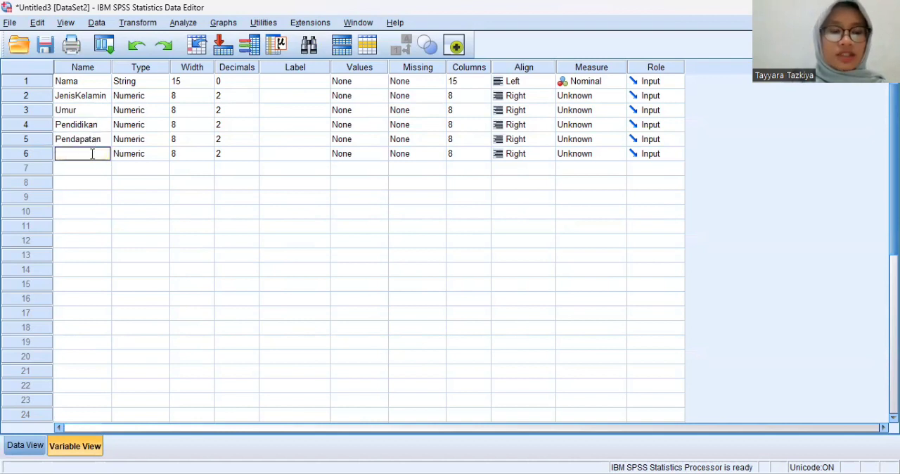
pyautogui.write('Kom')
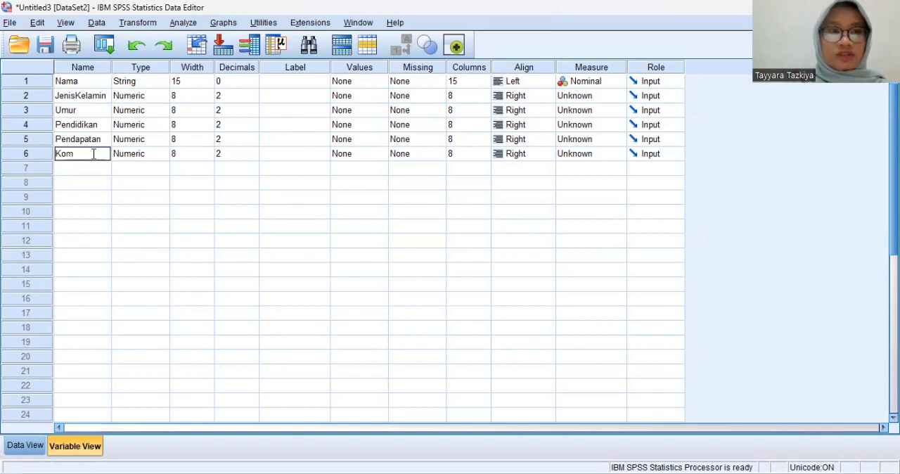
pyautogui.press('BackSpace')
pyautogui.write('nsumsi')
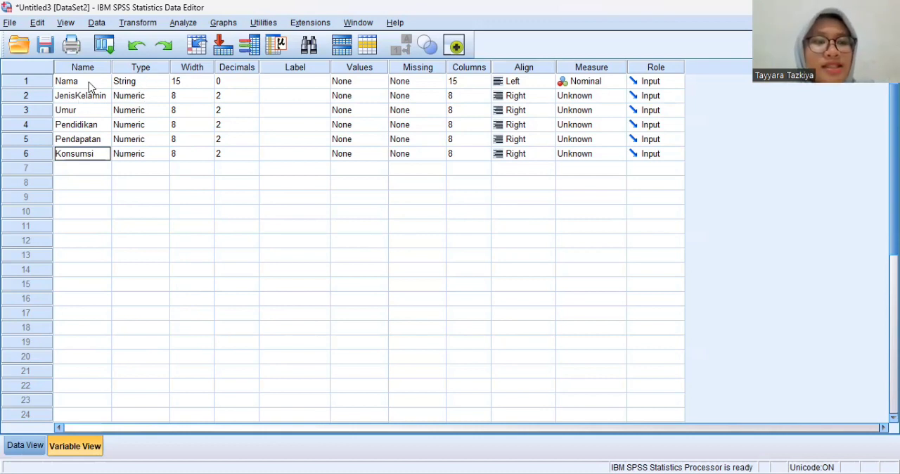
# Step: Increase the width of the Nama string variable to 20 characters
pyautogui.click(142, 85)
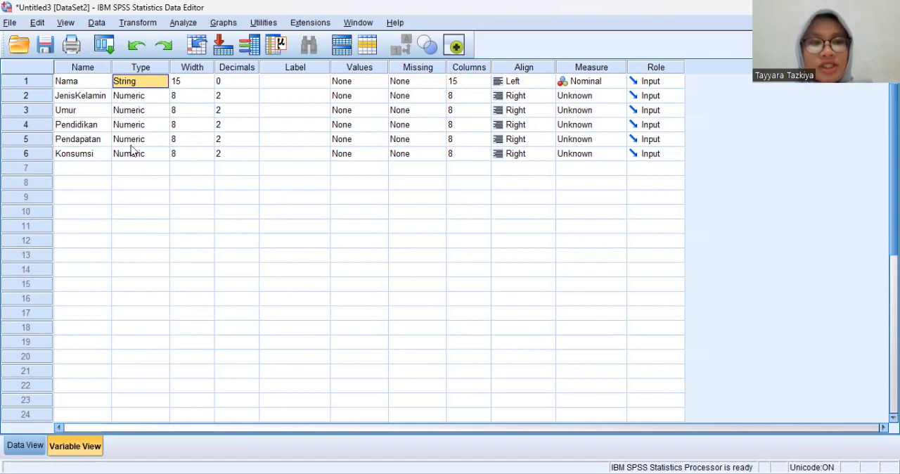
pyautogui.click(208, 81)
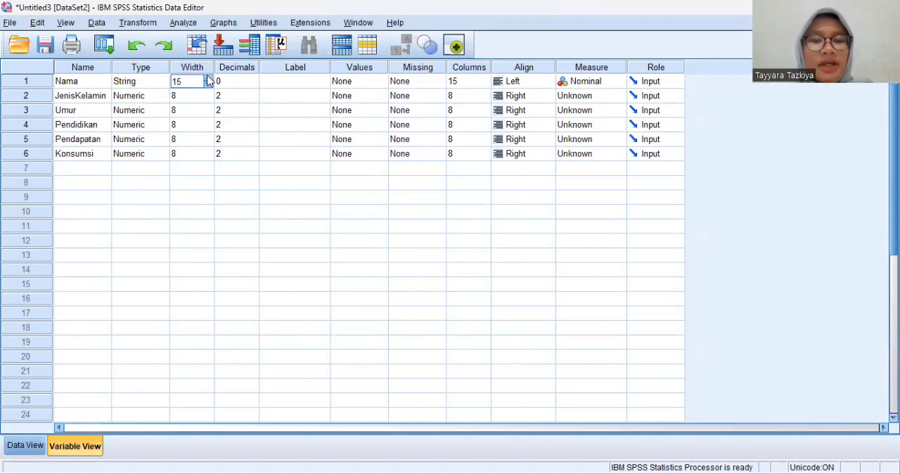
pyautogui.click(208, 79)
pyautogui.click(208, 79)
# Step: Set the width of the JenisKelamin variable to 15
pyautogui.click(209, 97)
pyautogui.click(208, 93)
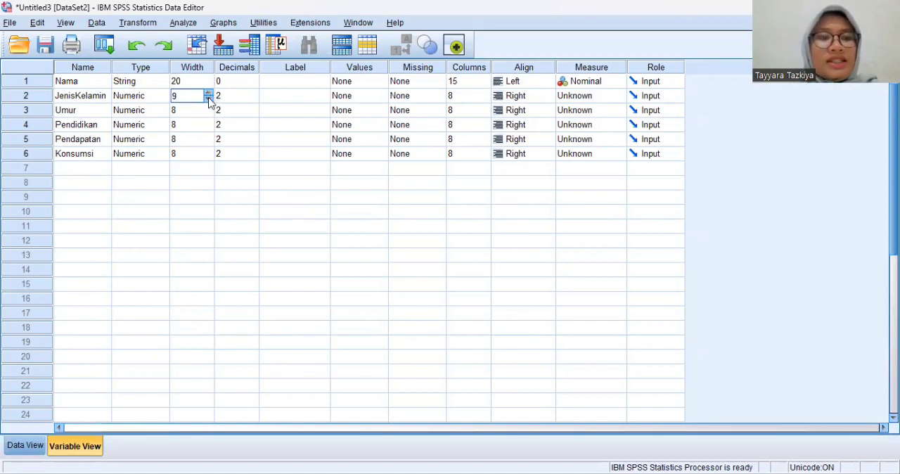
pyautogui.click(208, 92)
pyautogui.click(208, 93)
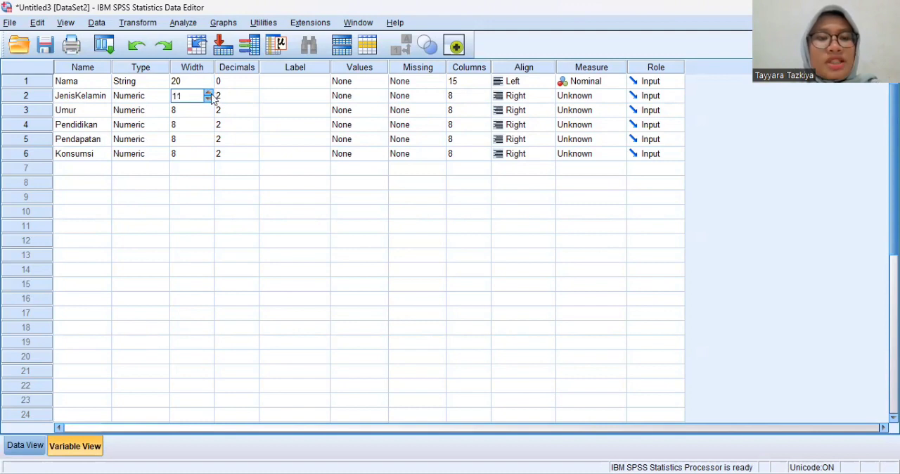
pyautogui.click(208, 92)
pyautogui.click(209, 92)
# Step: Set the width of the Umur and Pendidikan variables to 15
pyautogui.click(208, 112)
pyautogui.write('12')
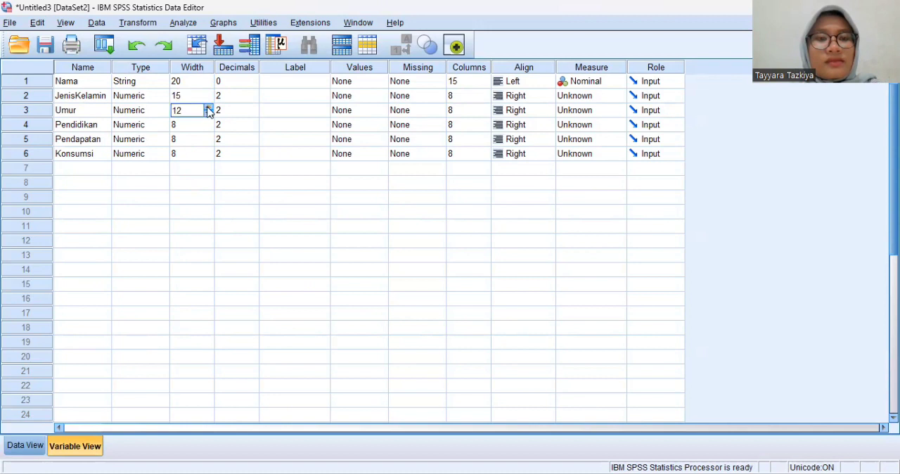
pyautogui.click(208, 125)
pyautogui.write('12')
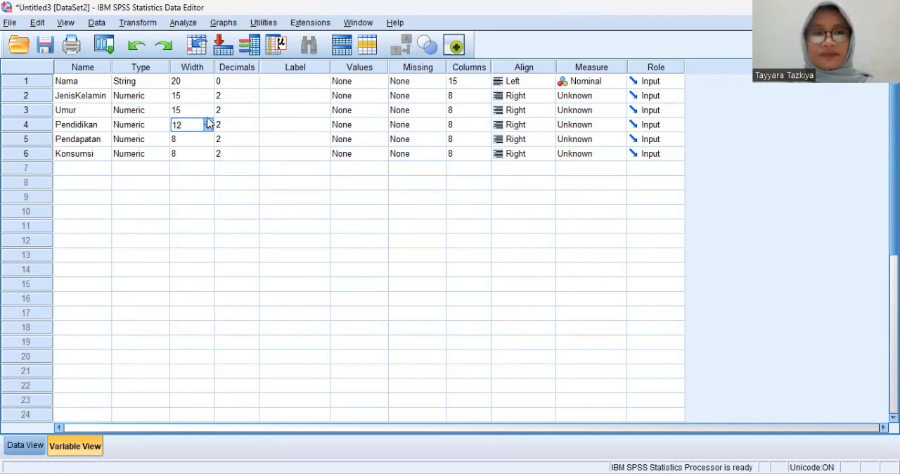
pyautogui.click(208, 123)
pyautogui.click(208, 123)
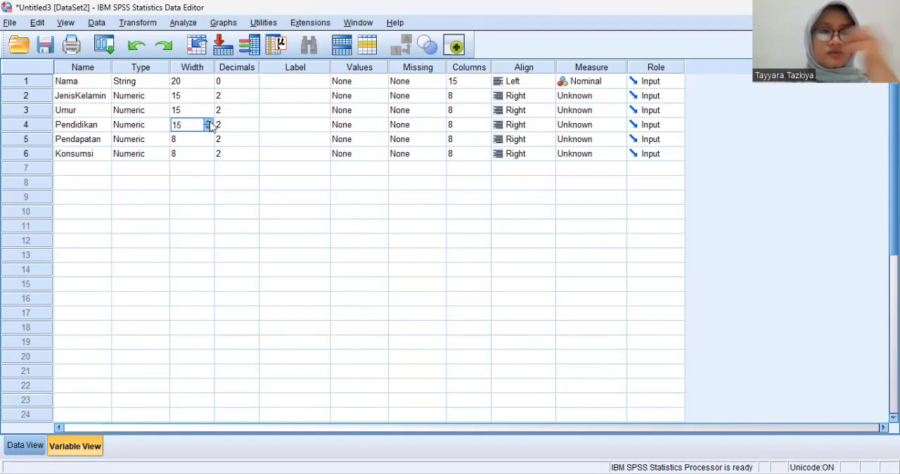
# Step: Set the width of the Pendapatan and Konsumsi variables to 15
pyautogui.click(208, 139)
pyautogui.click(208, 138)
pyautogui.click(208, 138)
pyautogui.click(208, 137)
pyautogui.click(206, 137)
pyautogui.click(207, 150)
pyautogui.click(206, 151)
pyautogui.click(206, 151)
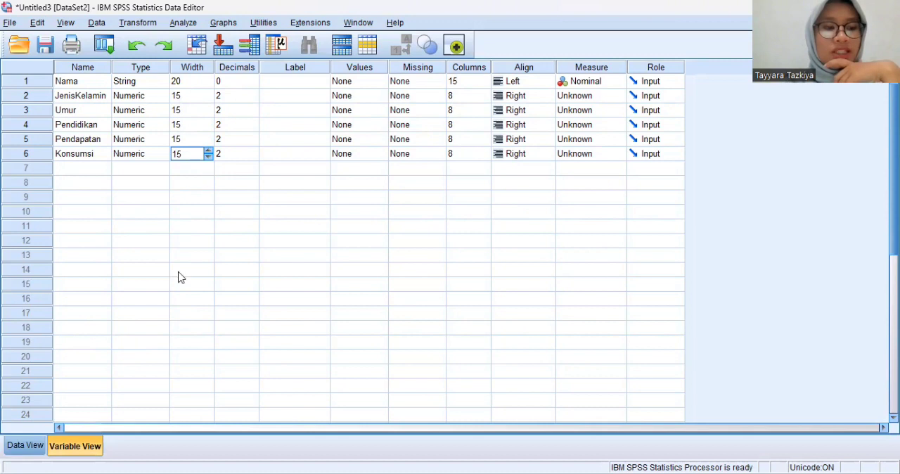
# Step: Check how the data values are displayed, and set the decimals of JenisKelamin, Umur and Pendidikan to 0
pyautogui.click(26, 446)
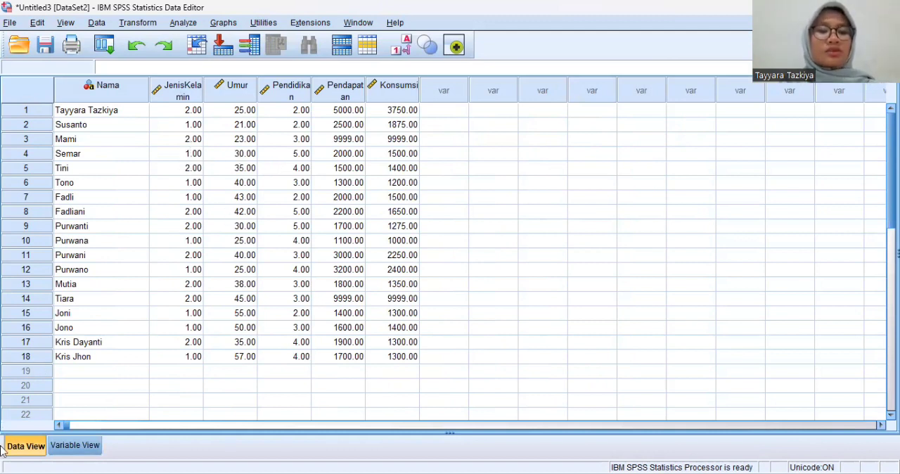
pyautogui.click(67, 445)
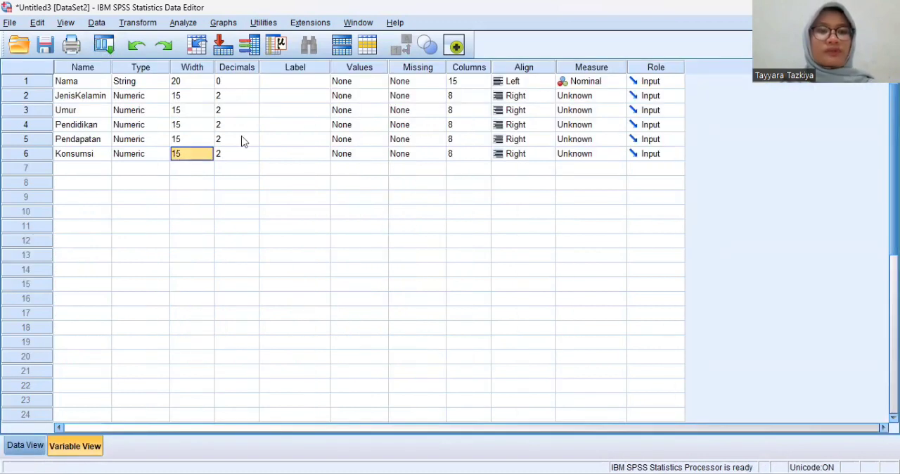
pyautogui.click(250, 97)
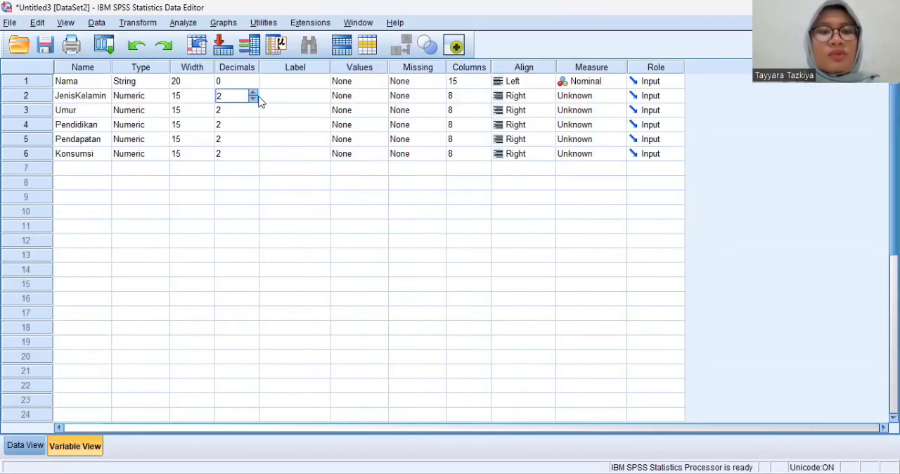
pyautogui.click(253, 110)
pyautogui.click(253, 113)
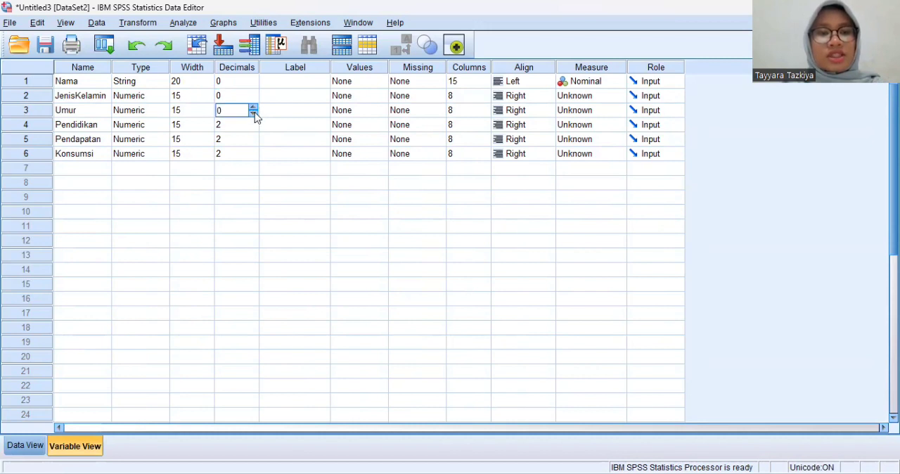
pyautogui.click(253, 125)
pyautogui.click(253, 127)
pyautogui.click(253, 127)
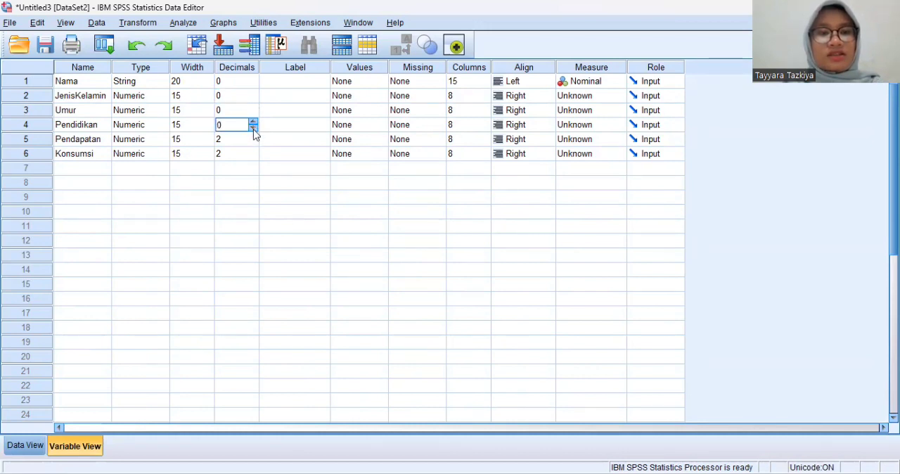
# Step: Set the decimals of Pendapatan and Konsumsi to 0 and check the values in the data grid
pyautogui.click(255, 145)
pyautogui.click(253, 142)
pyautogui.click(253, 142)
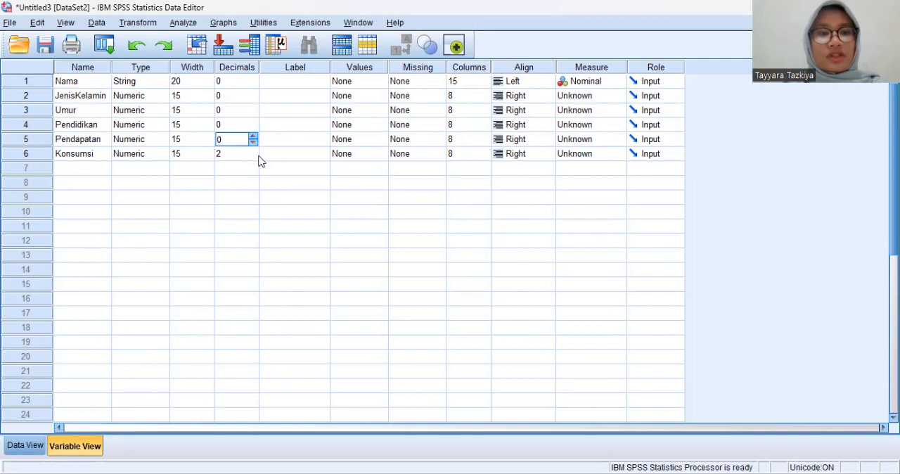
pyautogui.click(256, 157)
pyautogui.click(254, 157)
pyautogui.click(254, 157)
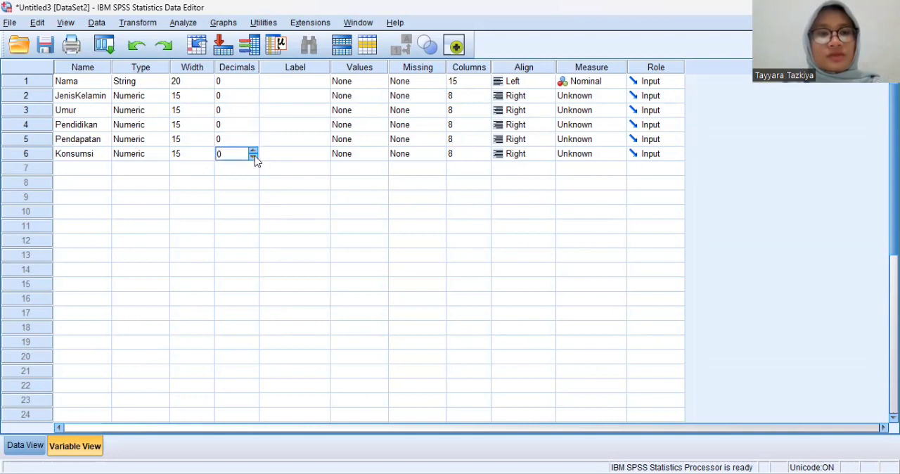
pyautogui.click(24, 446)
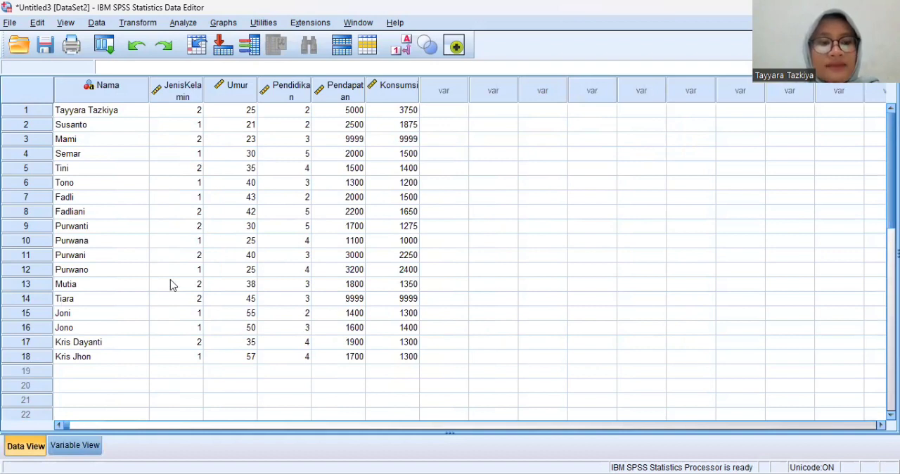
pyautogui.click(74, 445)
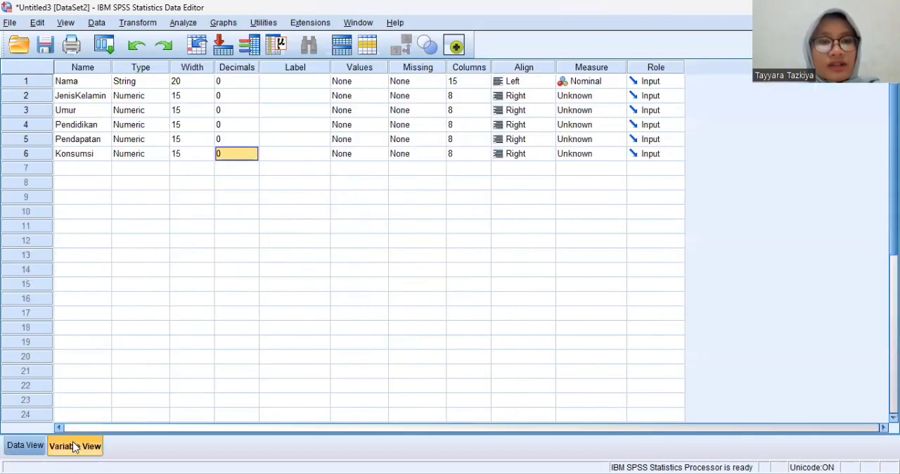
# Step: Label the Nama variable "Nama Responden" and the JenisKelamin variable "Jenis Kelamin"
pyautogui.click(301, 83)
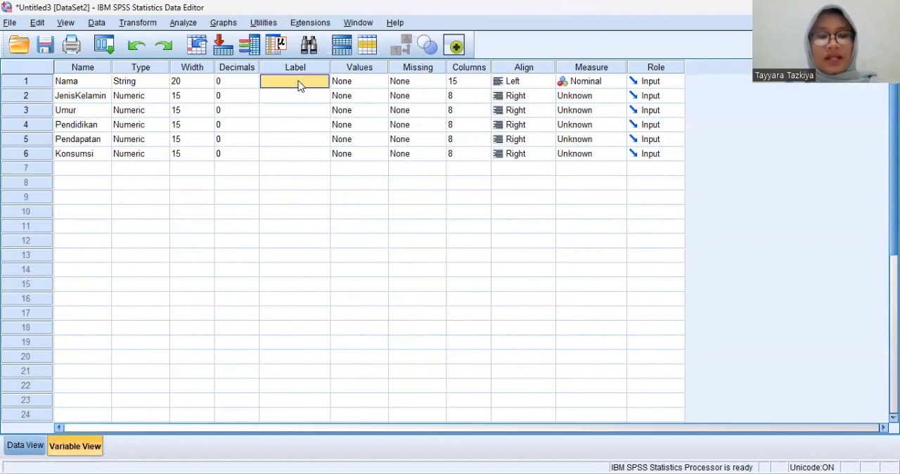
pyautogui.click(300, 82)
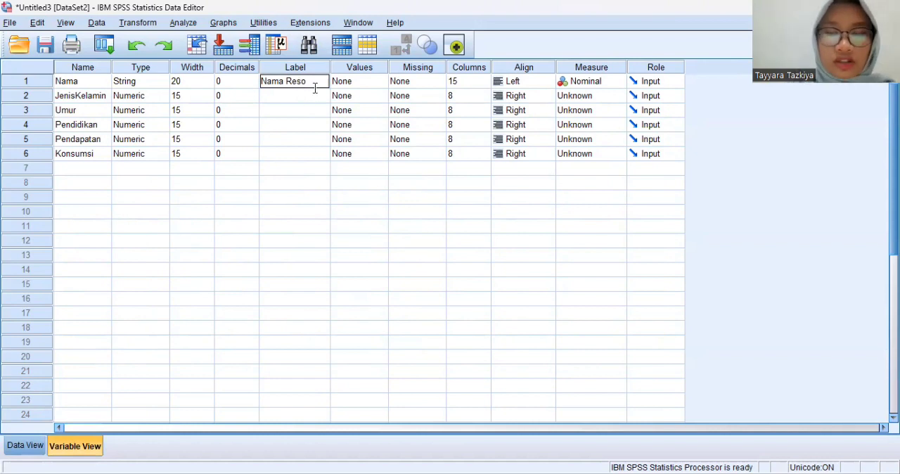
pyautogui.write('Nama Responden')
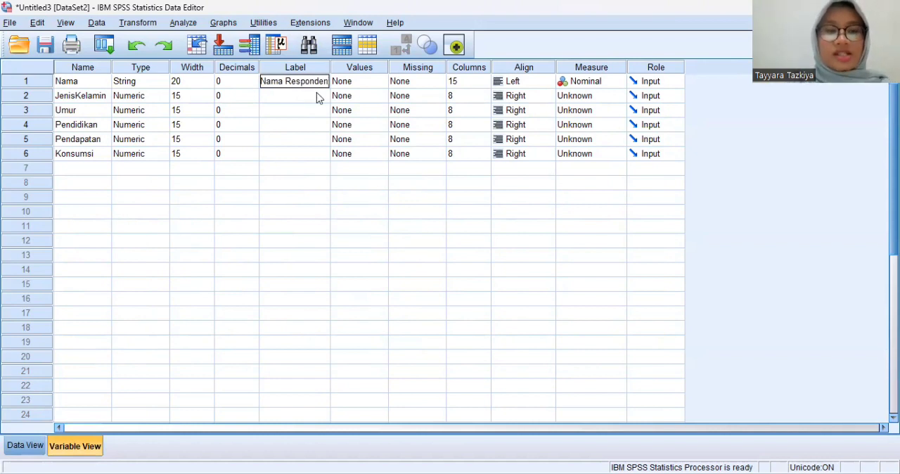
pyautogui.click(318, 98)
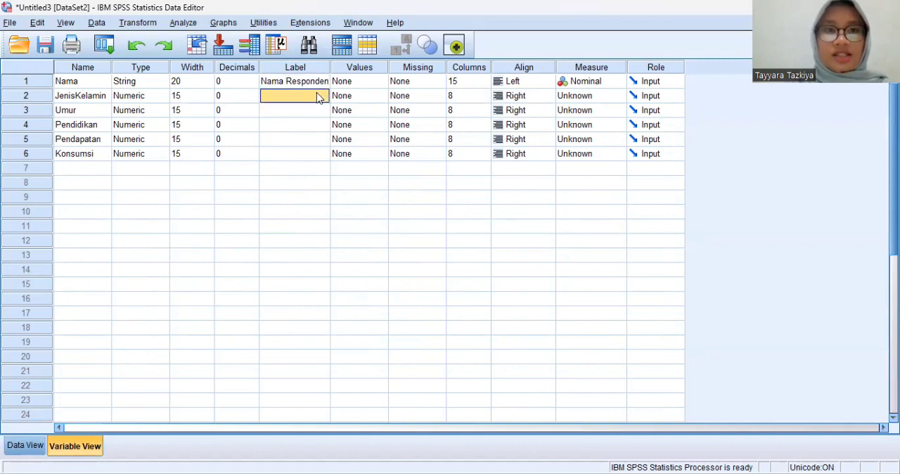
pyautogui.click(318, 95)
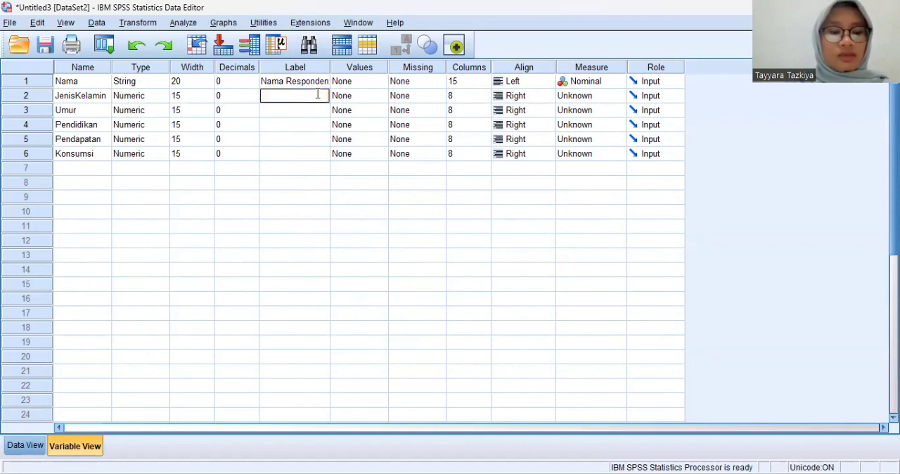
pyautogui.write('Jenis Kelamin')
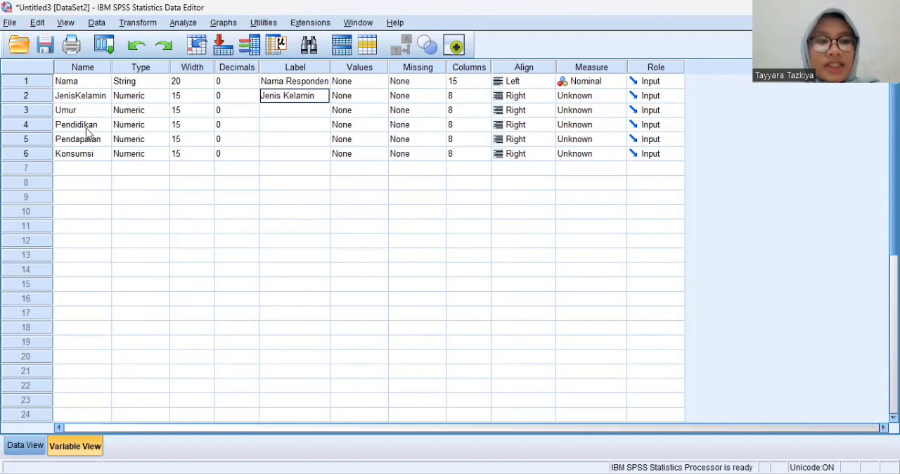
# Step: Add a value label to JenisKelamin that defines 1 as "Laki-laki"
pyautogui.click(380, 98)
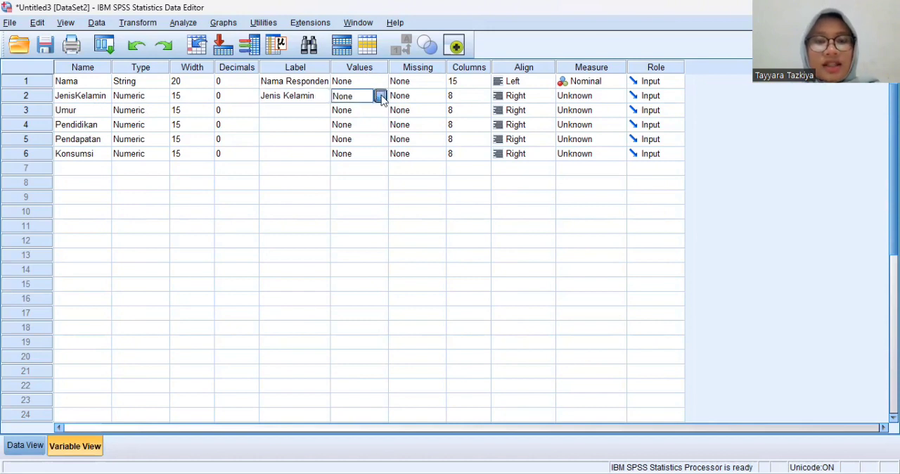
pyautogui.click(380, 96)
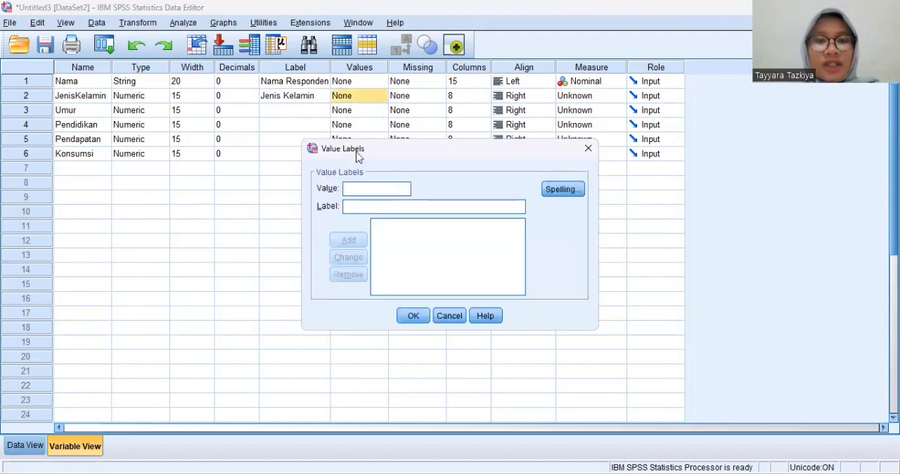
pyautogui.write('1')
pyautogui.click(358, 205)
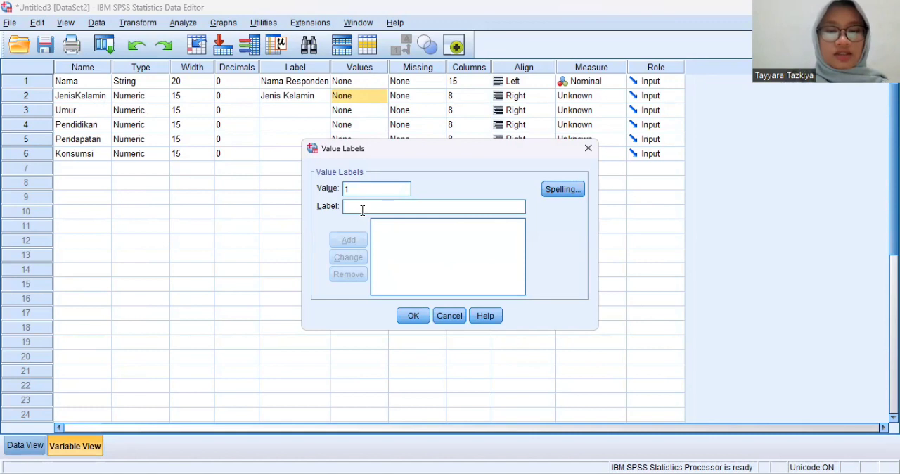
pyautogui.write('Lak')
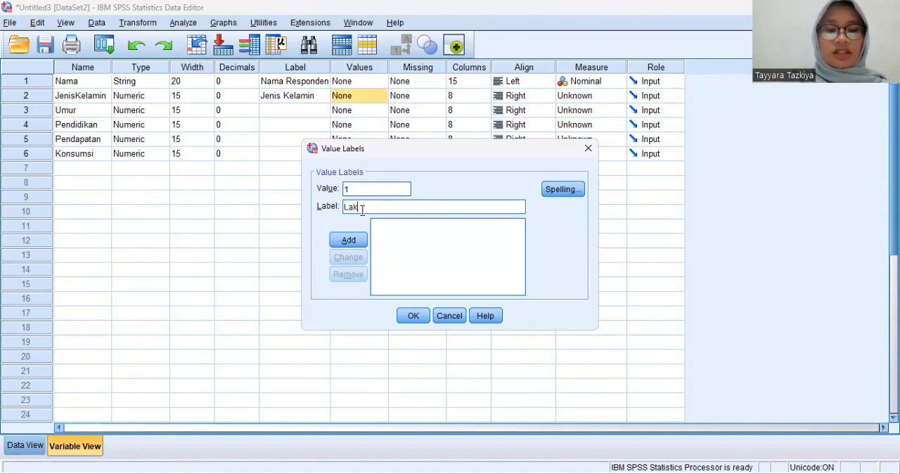
pyautogui.write('i-laki')
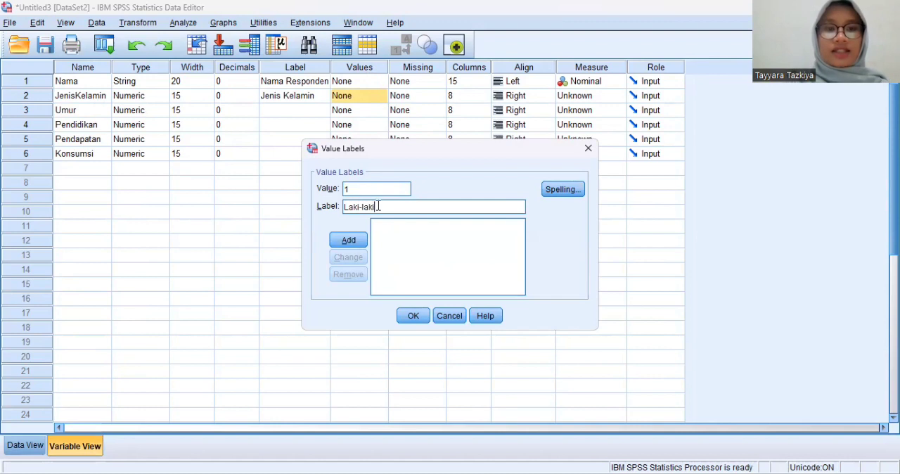
pyautogui.click(360, 239)
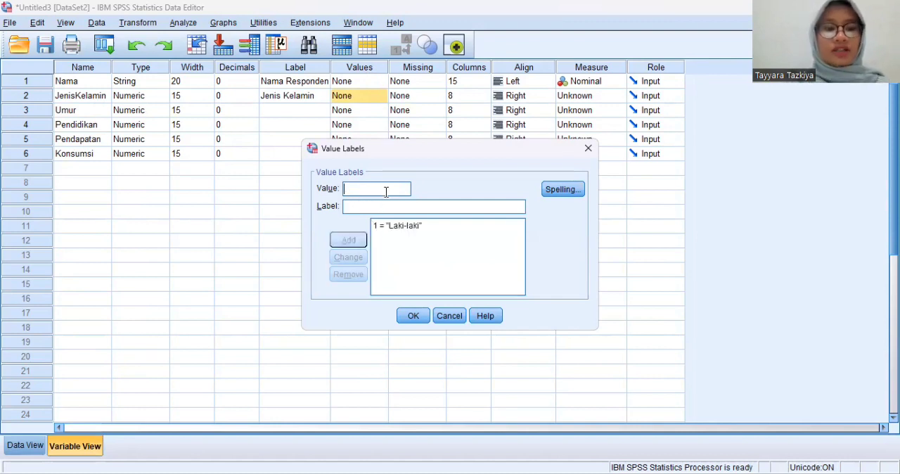
# Step: Add the value label 2 = "Perempuan" to JenisKelamin and apply its value labels
pyautogui.write('2')
pyautogui.click(385, 200)
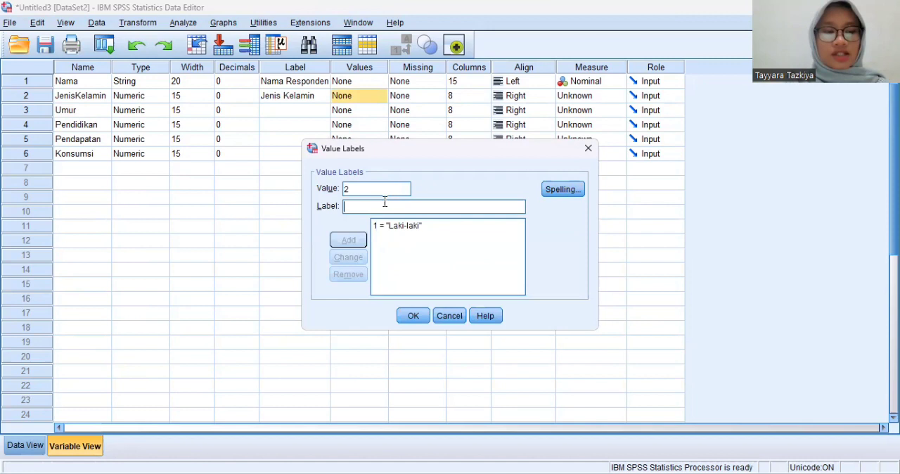
pyautogui.write('Pe')
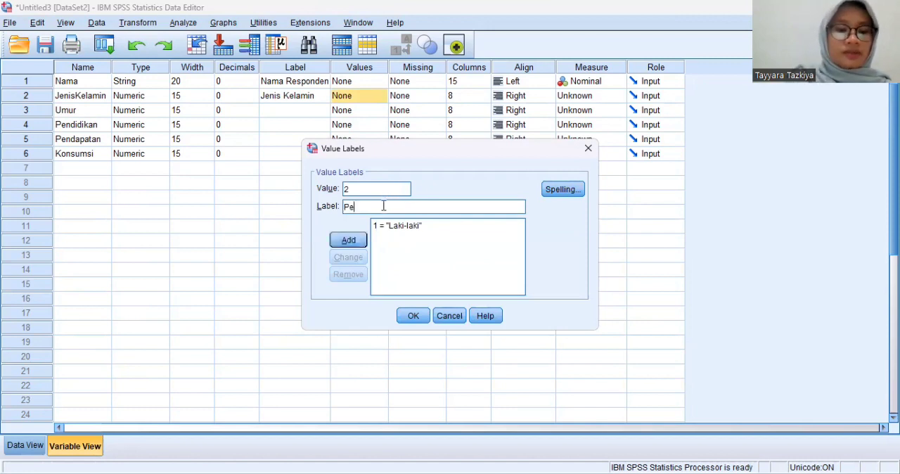
pyautogui.write('rempuan')
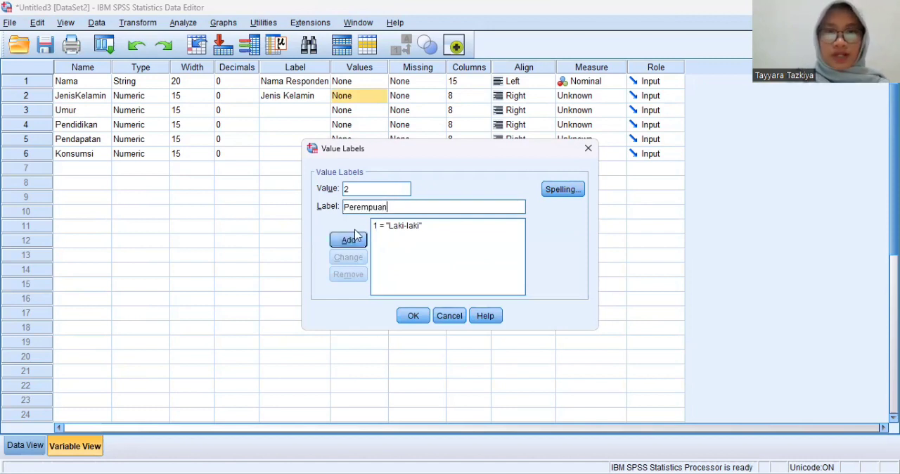
pyautogui.click(348, 240)
pyautogui.click(407, 317)
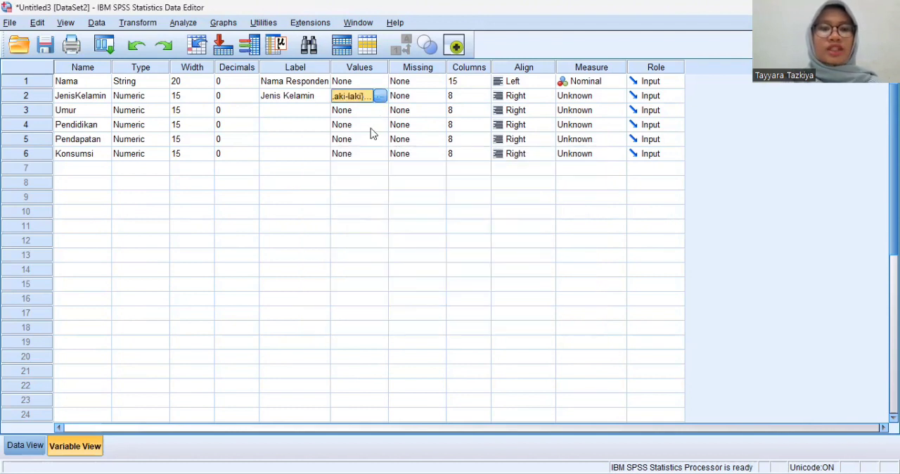
# Step: Add a value label to Pendidikan that defines 1 as "SD"
pyautogui.click(380, 126)
pyautogui.click(380, 125)
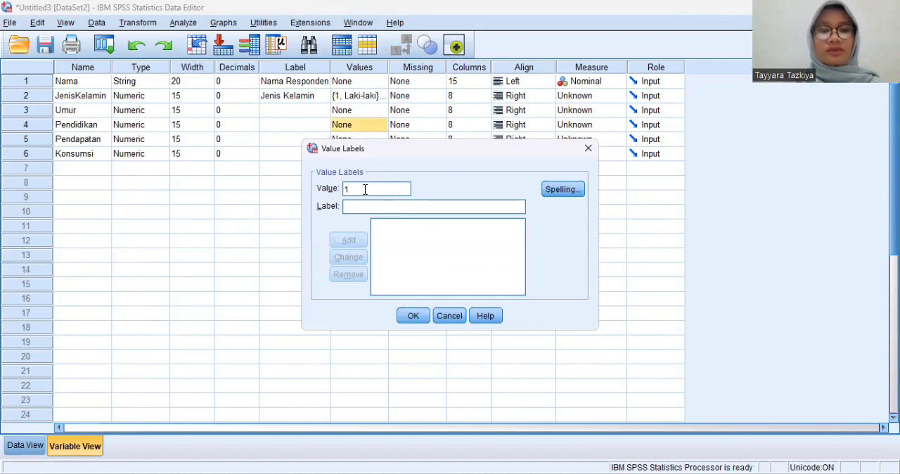
pyautogui.click(362, 206)
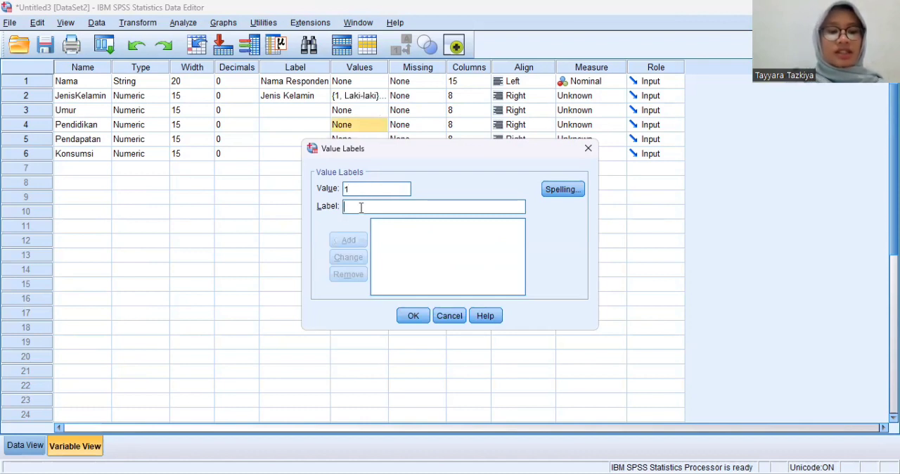
pyautogui.write('SD')
pyautogui.click(347, 240)
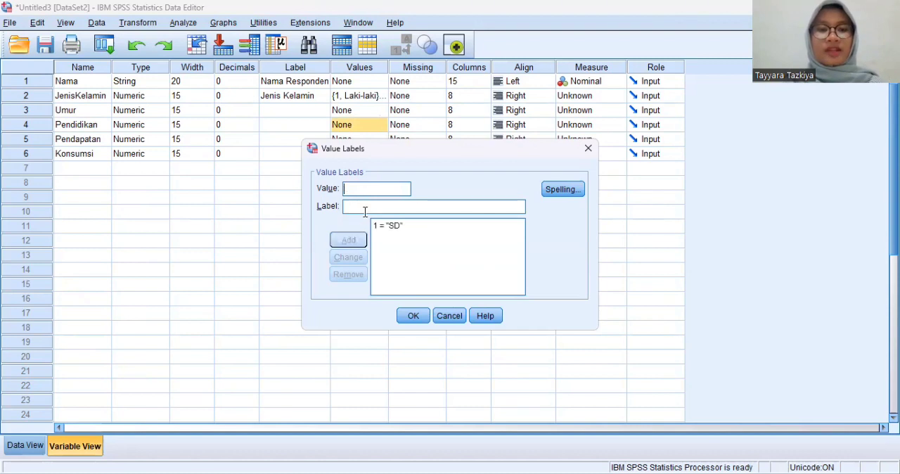
# Step: Add the value labels 2 = "SLTP" and 3 = "SLTA" to Pendidikan
pyautogui.write('2')
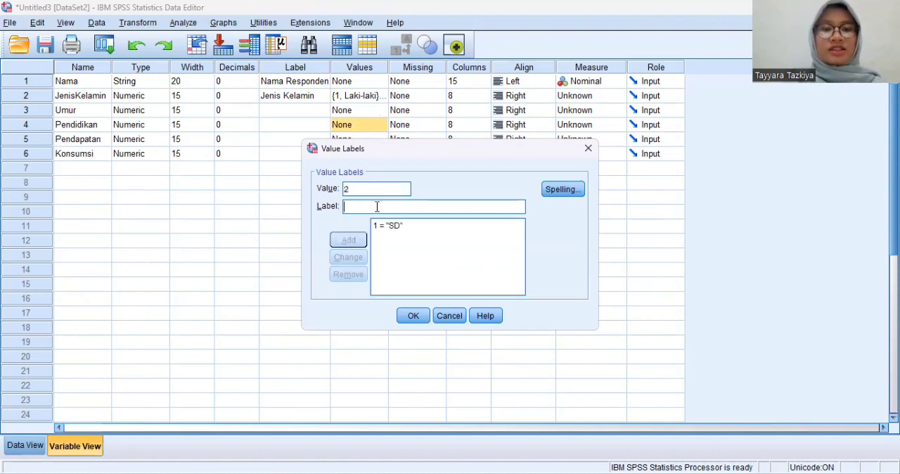
pyautogui.write(' = "S')
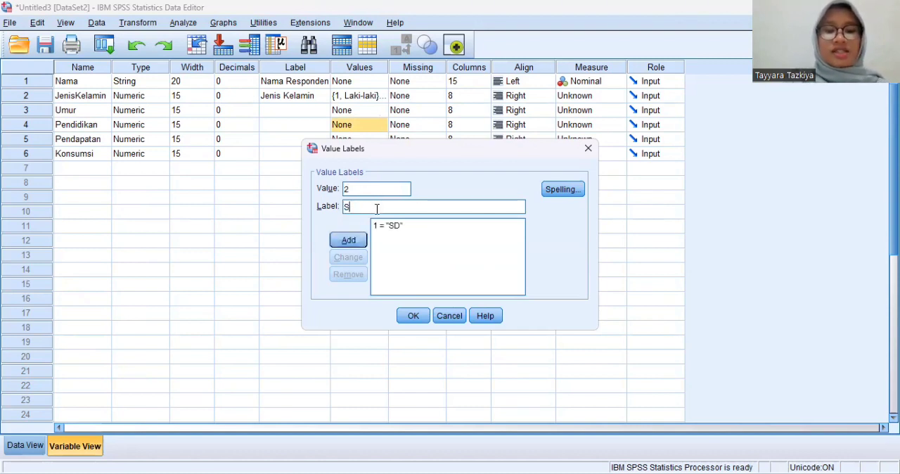
pyautogui.write('LTP')
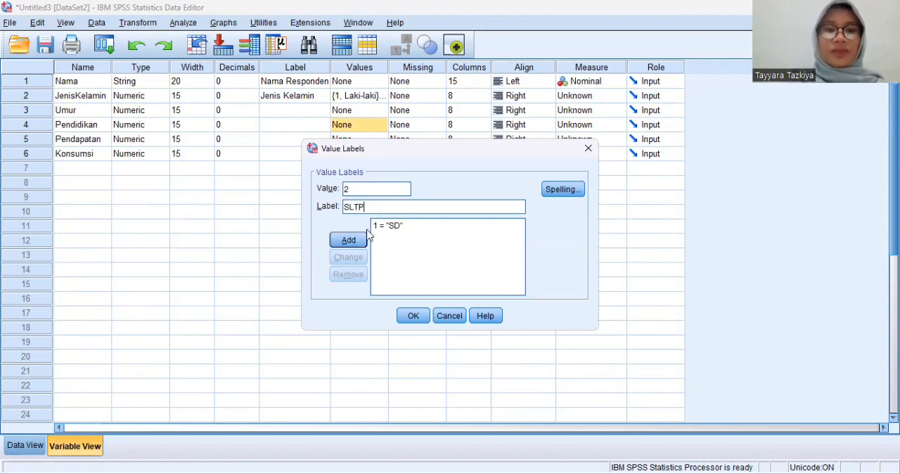
pyautogui.click(356, 238)
pyautogui.write('3')
pyautogui.click(379, 205)
pyautogui.write('S')
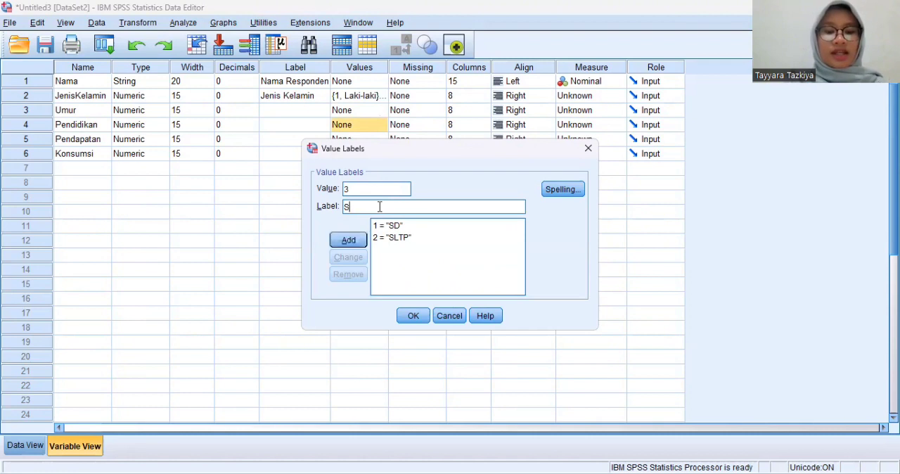
pyautogui.write('LTA')
pyautogui.click(355, 239)
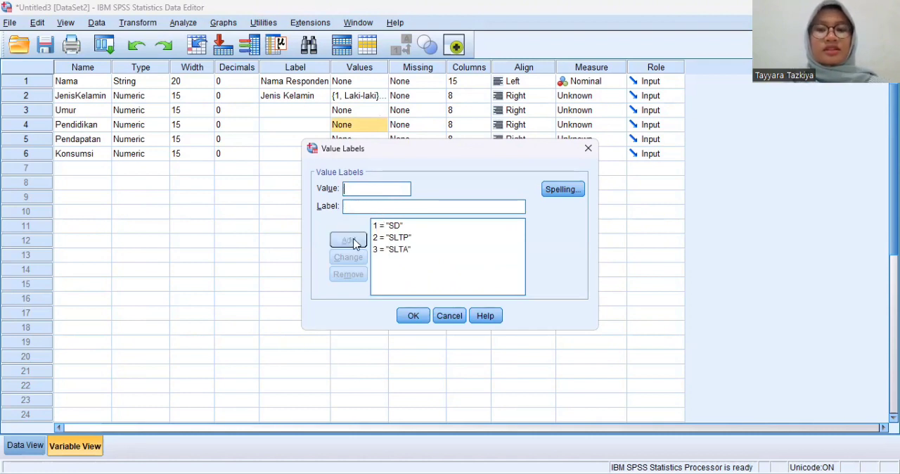
# Step: Add the value labels 4 = "D3" and 5 = "S1" to Pendidikan and apply its value labels
pyautogui.write('4')
pyautogui.click(380, 207)
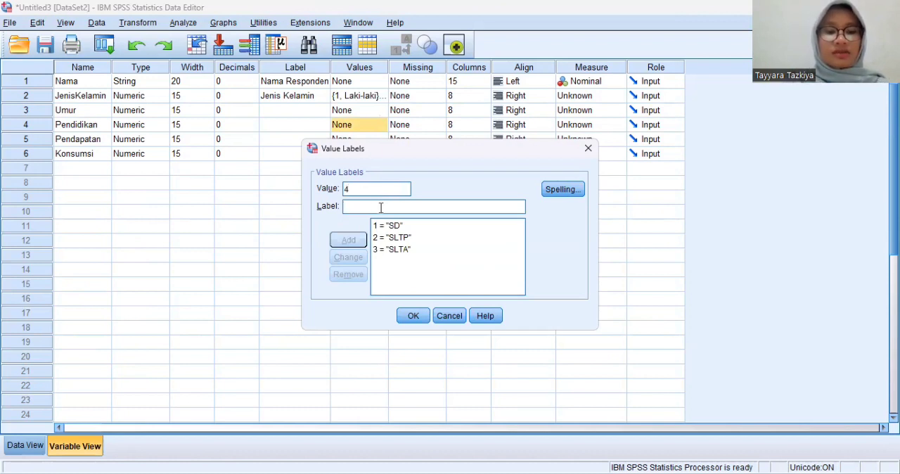
pyautogui.write('D3')
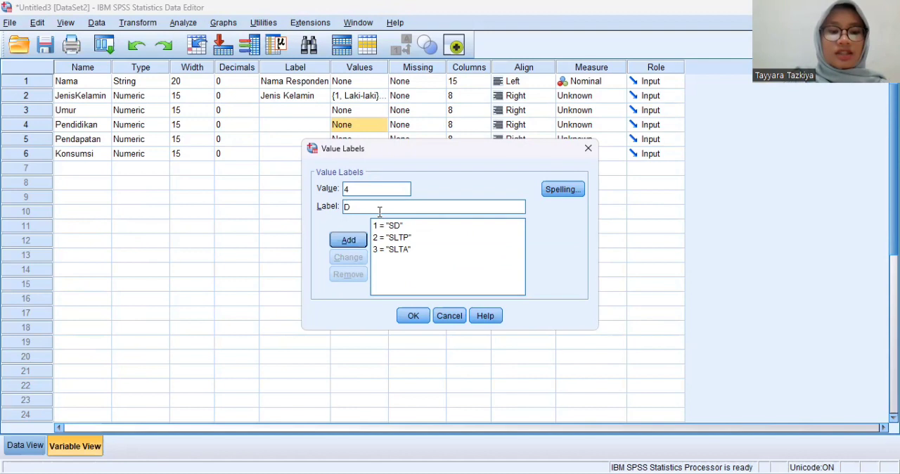
pyautogui.click(364, 240)
pyautogui.write('5')
pyautogui.click(383, 207)
pyautogui.write('S1')
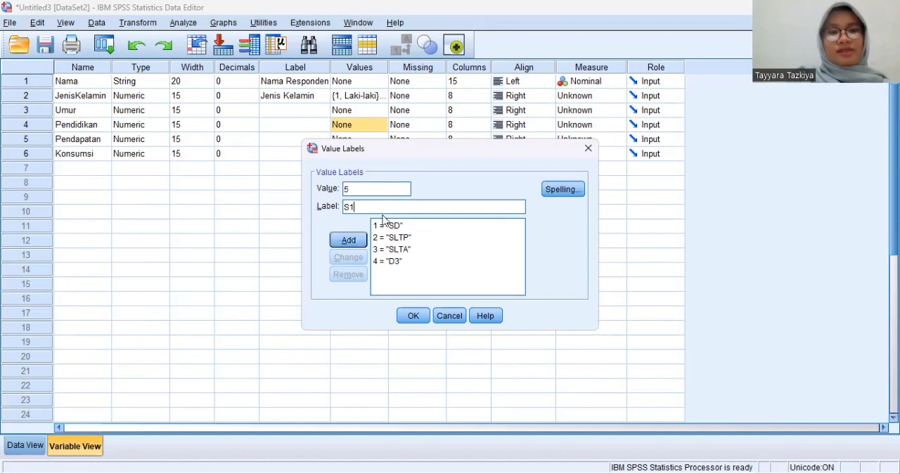
pyautogui.click(347, 241)
pyautogui.click(401, 315)
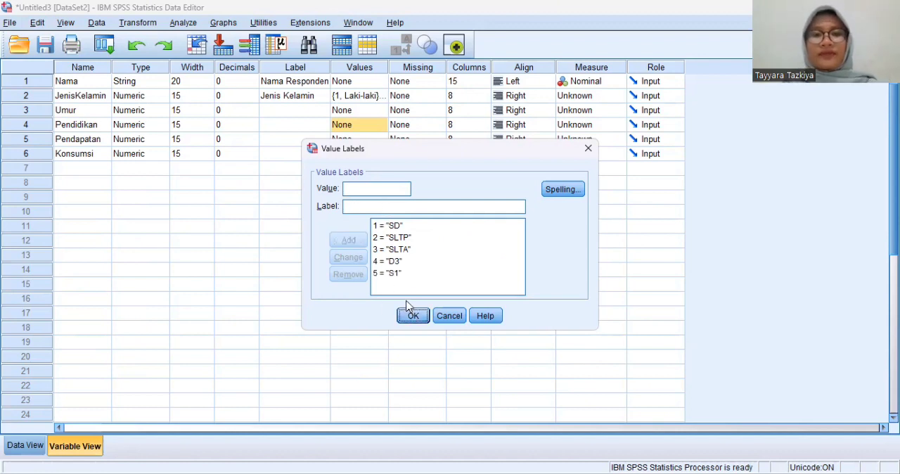
pyautogui.click(430, 83)
pyautogui.click(437, 81)
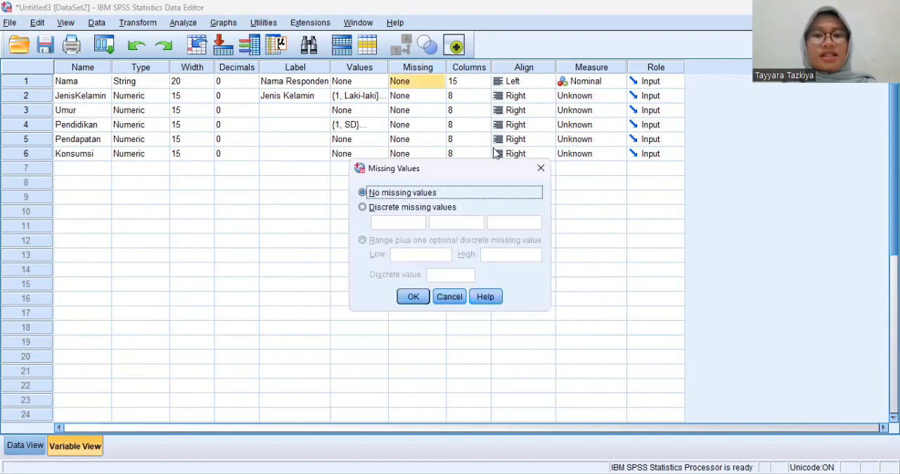
pyautogui.click(539, 168)
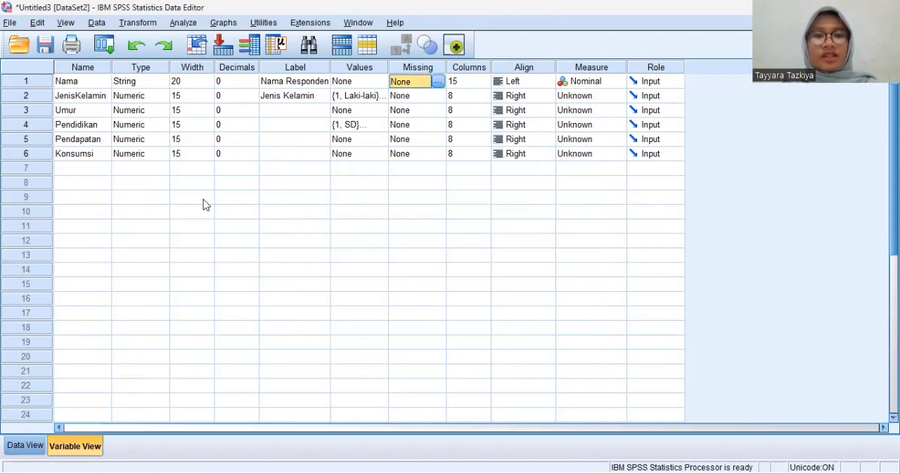
# Step: Define 9999 as a discrete missing value for the Pendapatan variable
pyautogui.click(422, 139)
pyautogui.click(438, 140)
pyautogui.click(397, 208)
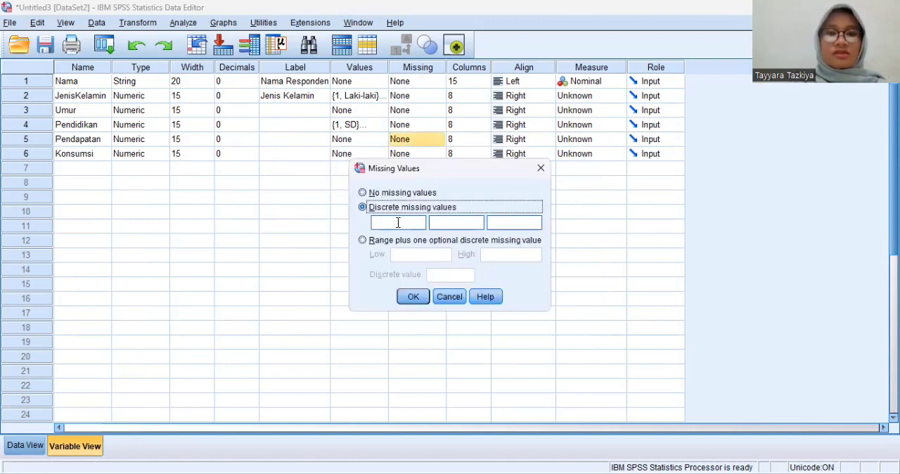
pyautogui.click(395, 221)
pyautogui.write('9999')
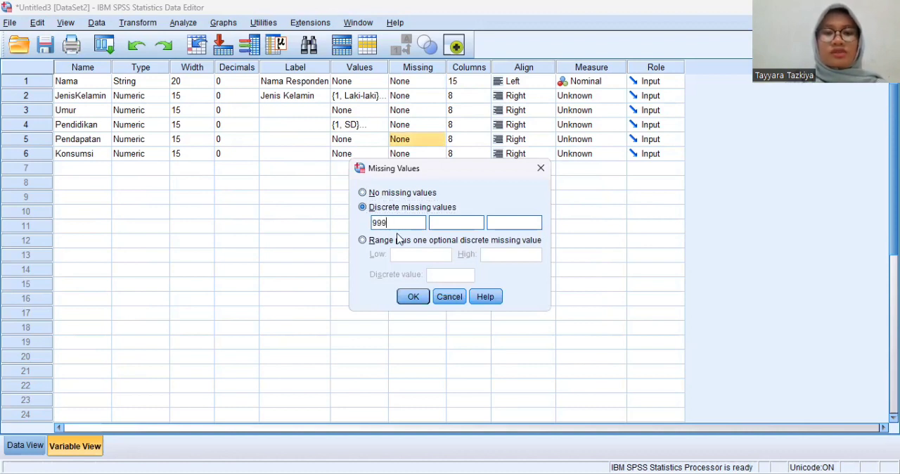
pyautogui.click(420, 296)
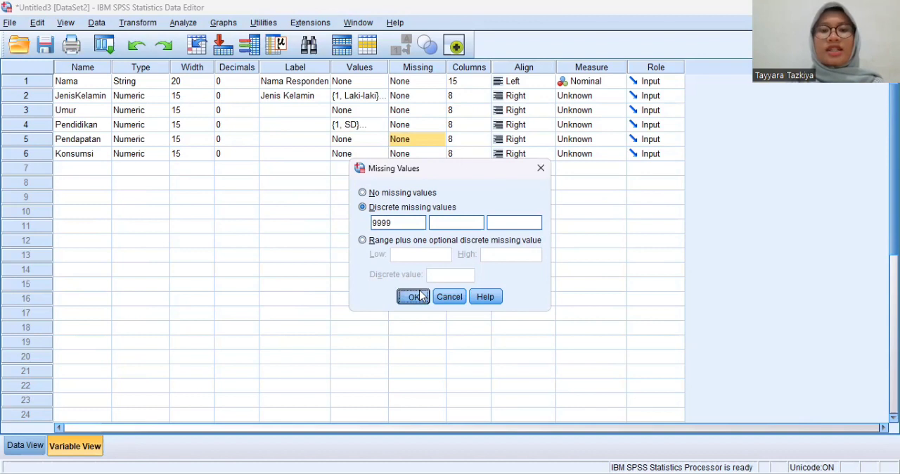
# Step: Define 9999 as a discrete missing value for the Konsumsi variable
pyautogui.click(438, 156)
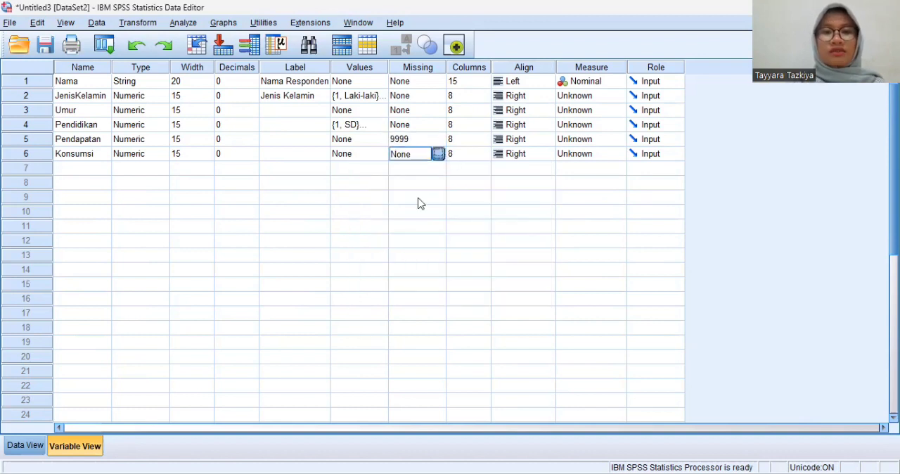
pyautogui.click(362, 207)
pyautogui.click(405, 221)
pyautogui.write('9999')
pyautogui.click(416, 296)
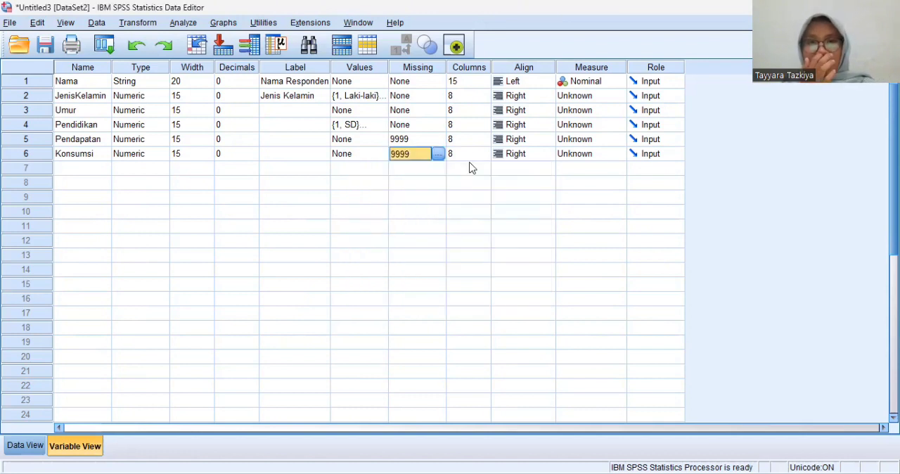
# Step: Set the display column width of JenisKelamin to 15
pyautogui.click(482, 81)
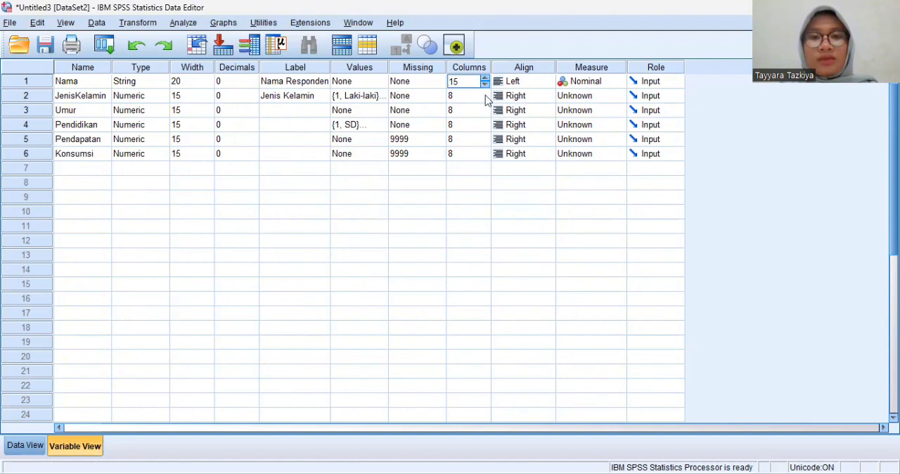
pyautogui.click(484, 99)
pyautogui.click(485, 99)
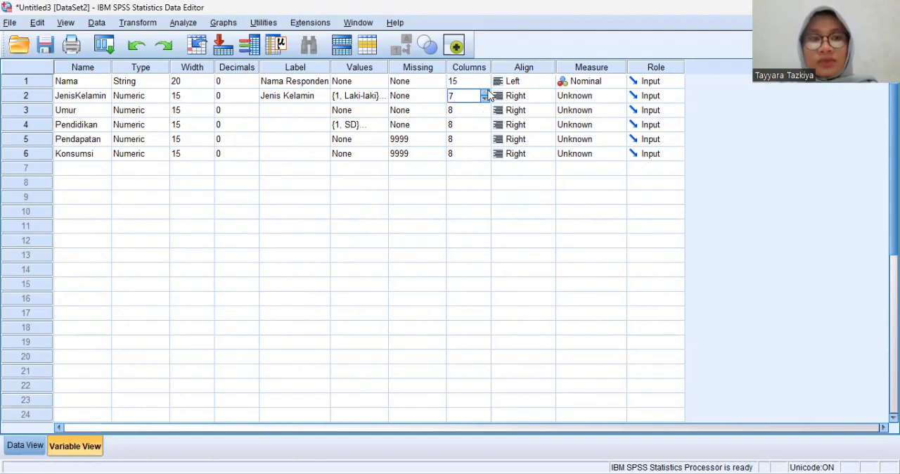
pyautogui.click(485, 93)
pyautogui.click(485, 93)
pyautogui.click(485, 92)
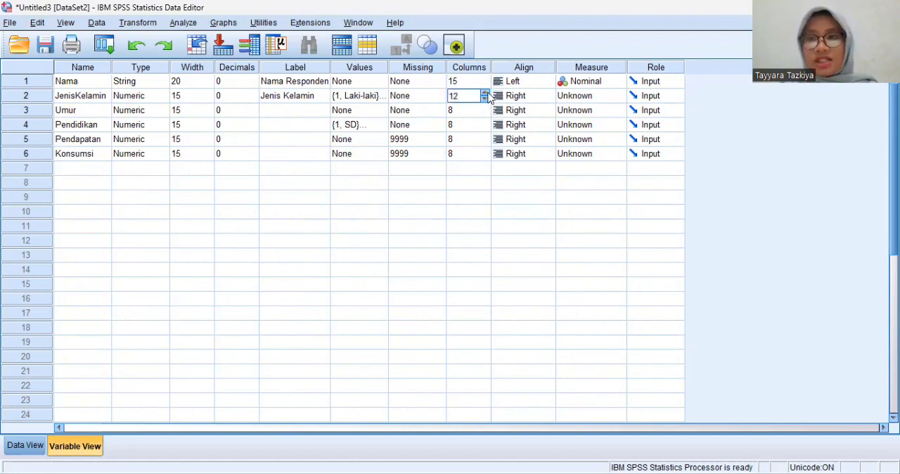
pyautogui.click(485, 93)
pyautogui.click(485, 93)
# Step: Set the display column widths of Umur and Pendidikan to 15
pyautogui.click(484, 109)
pyautogui.click(484, 108)
pyautogui.click(485, 109)
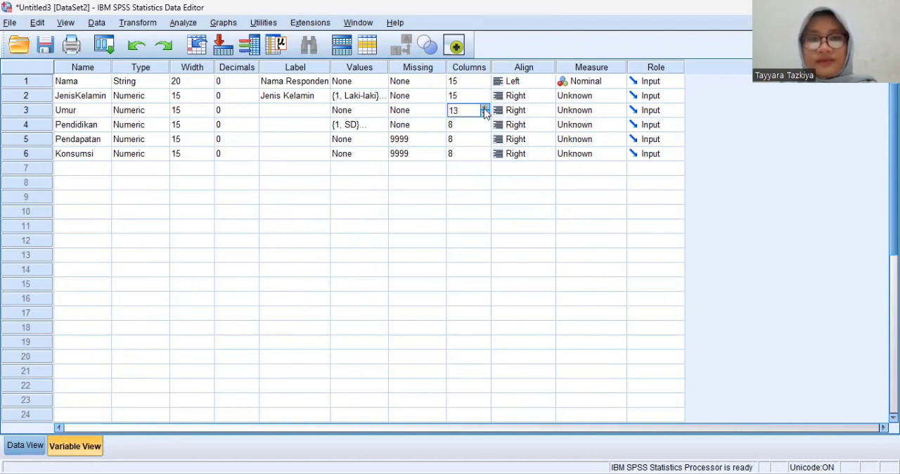
pyautogui.click(487, 123)
pyautogui.click(487, 122)
pyautogui.click(487, 123)
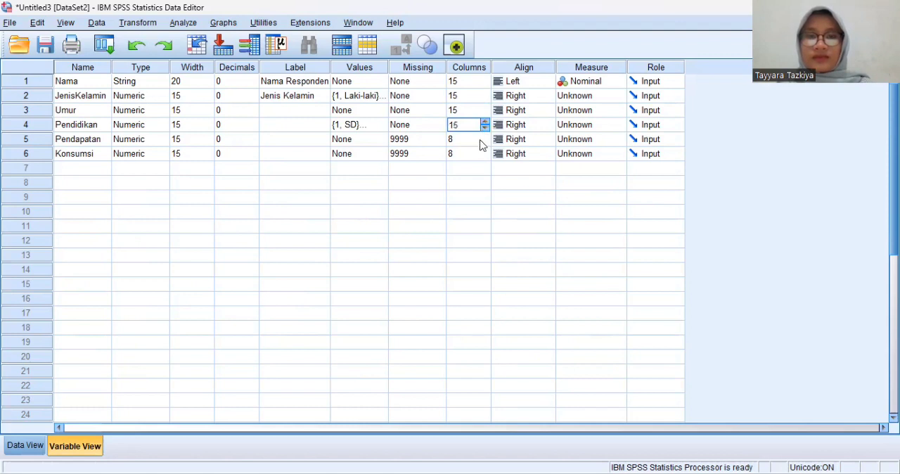
# Step: Set the display column widths of Pendapatan and Konsumsi to 15
pyautogui.click(488, 143)
pyautogui.write('12')
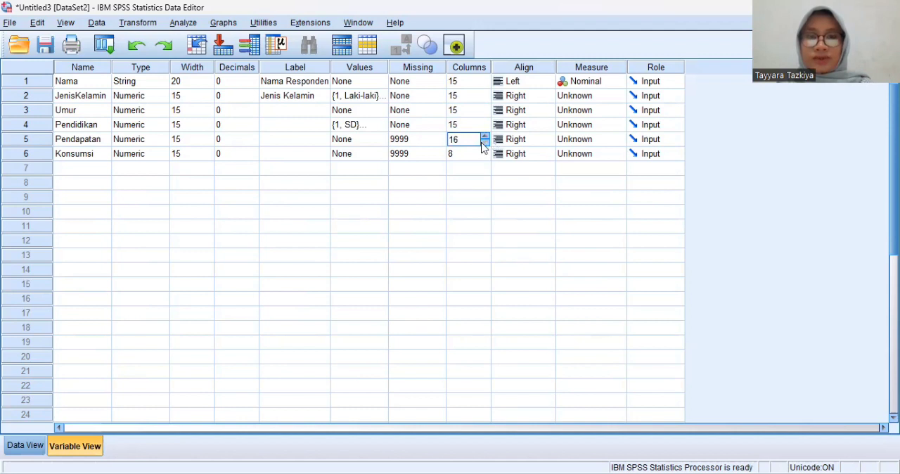
pyautogui.click(485, 151)
pyautogui.click(486, 150)
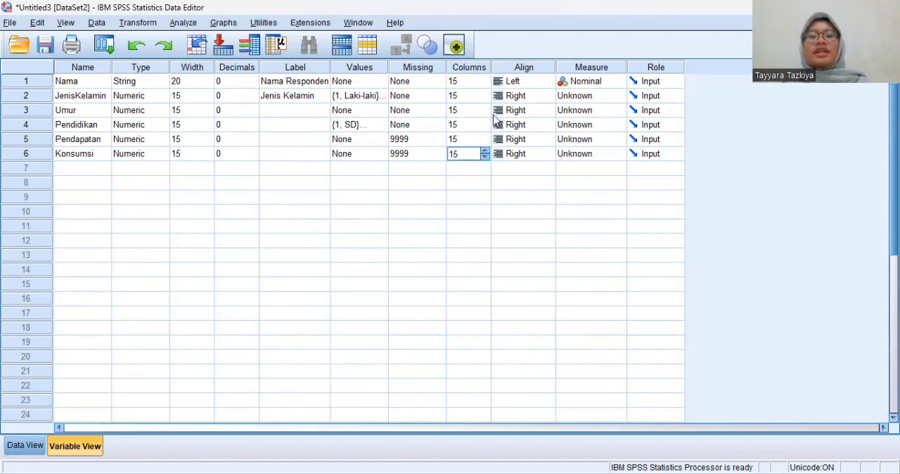
# Step: Set the alignment of Nama to Left and of JenisKelamin to Center
pyautogui.click(539, 81)
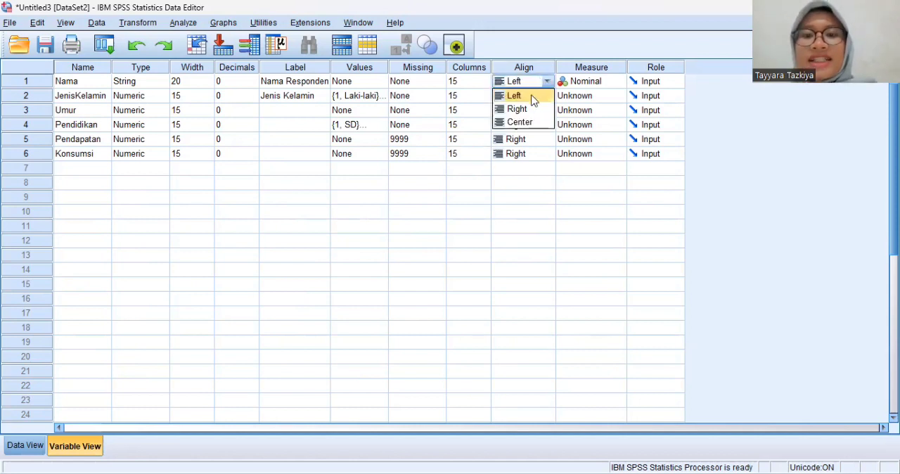
pyautogui.click(530, 94)
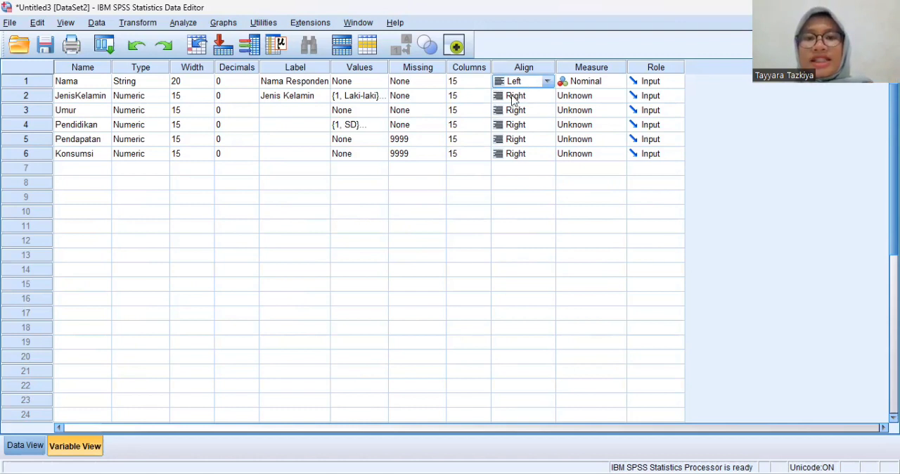
pyautogui.click(542, 97)
pyautogui.click(546, 96)
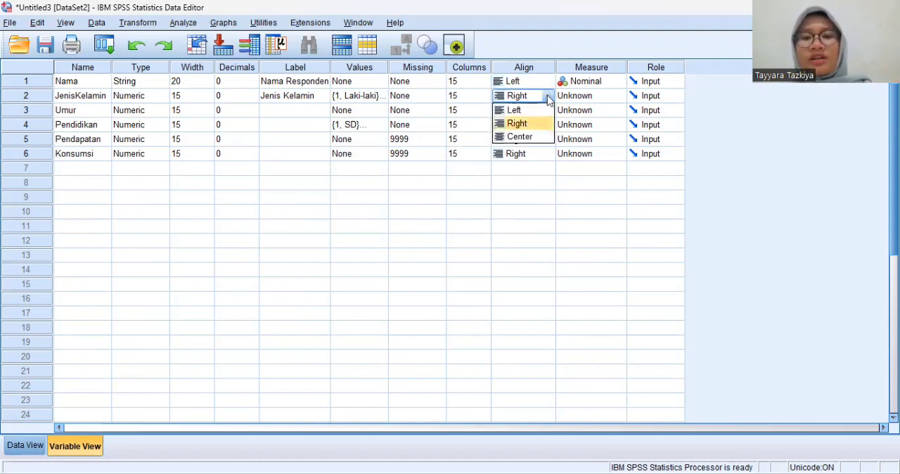
pyautogui.click(526, 136)
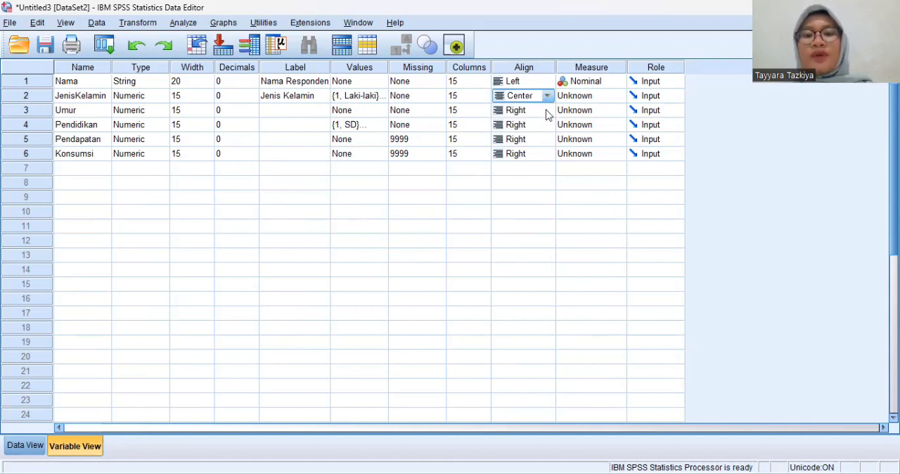
# Step: Set the alignment of Umur, Pendidikan and Pendapatan to Center
pyautogui.click(545, 113)
pyautogui.click(546, 111)
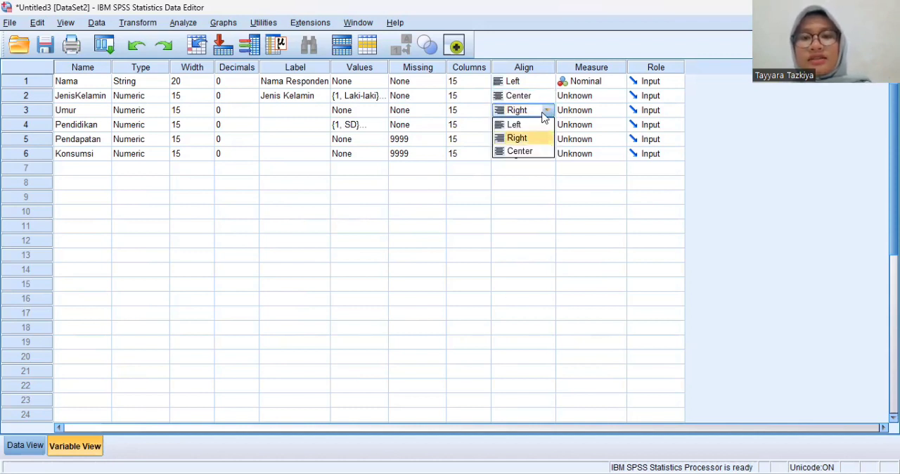
pyautogui.click(523, 152)
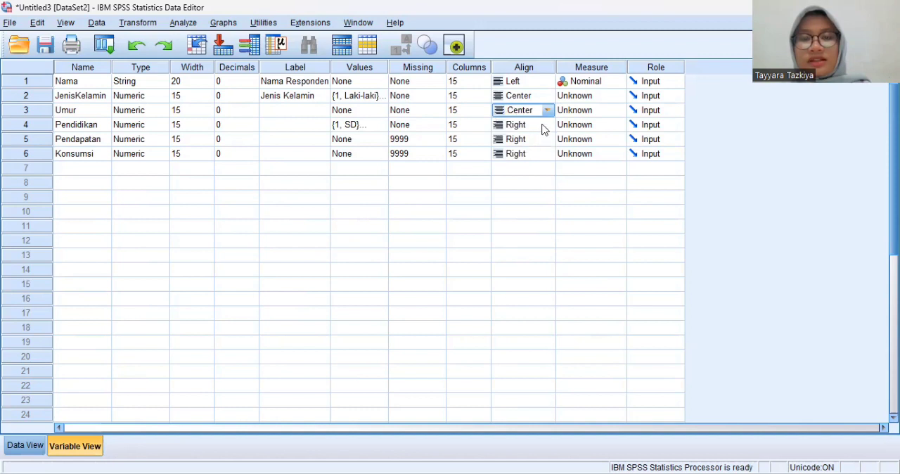
pyautogui.click(541, 126)
pyautogui.click(548, 125)
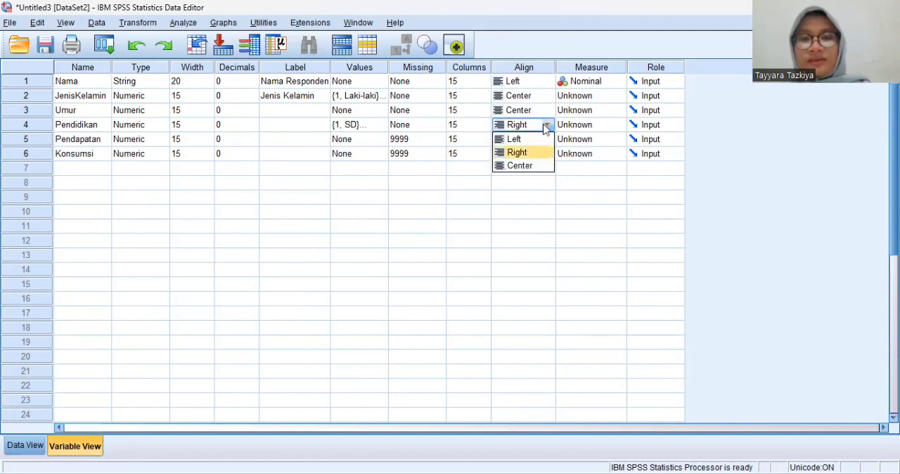
pyautogui.click(520, 166)
pyautogui.click(542, 140)
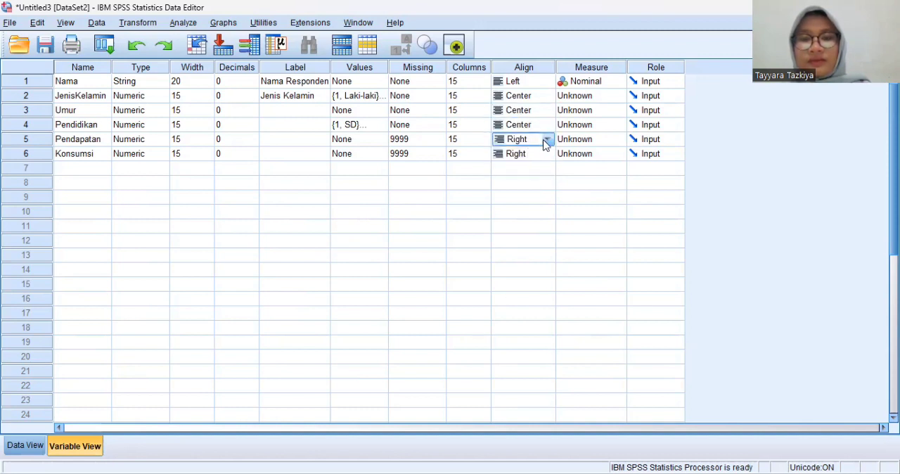
pyautogui.click(547, 139)
pyautogui.click(520, 180)
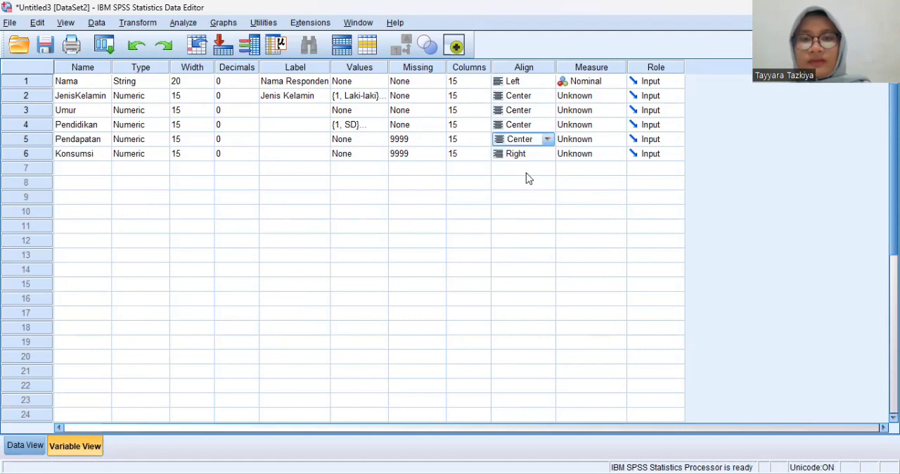
# Step: Set the alignment of Konsumsi to Center
pyautogui.click(548, 155)
pyautogui.click(548, 155)
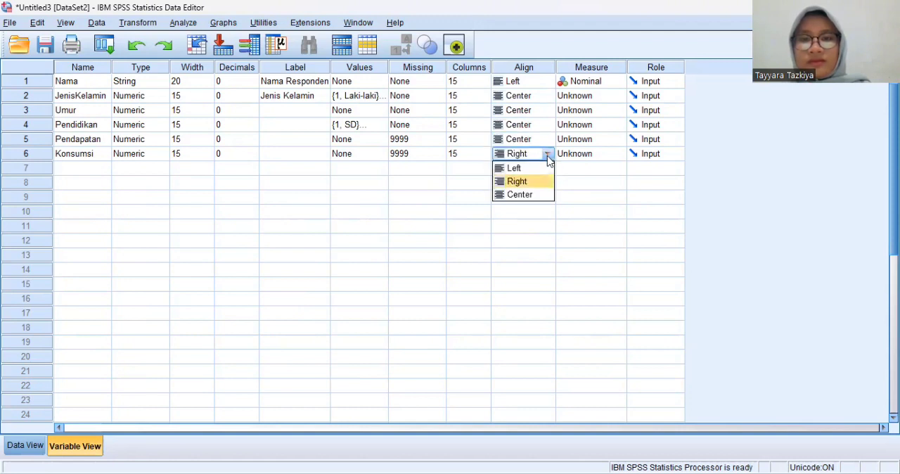
pyautogui.click(527, 194)
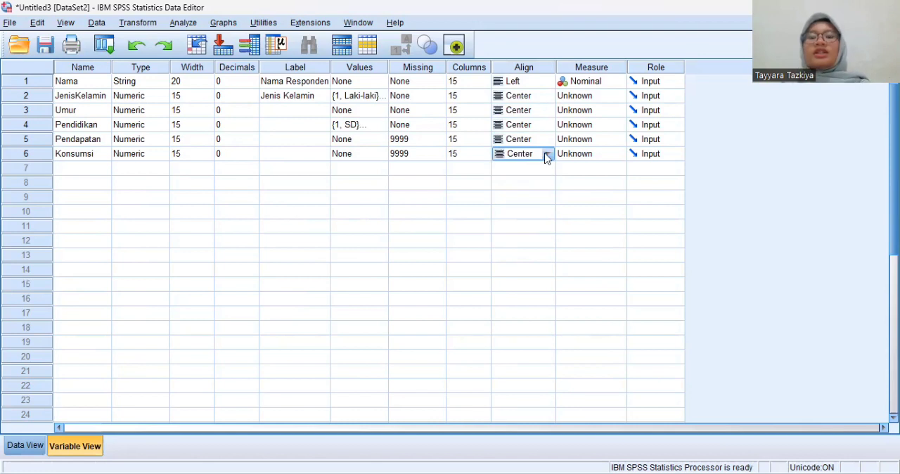
# Step: Set the measurement level of JenisKelamin to Nominal
pyautogui.click(611, 86)
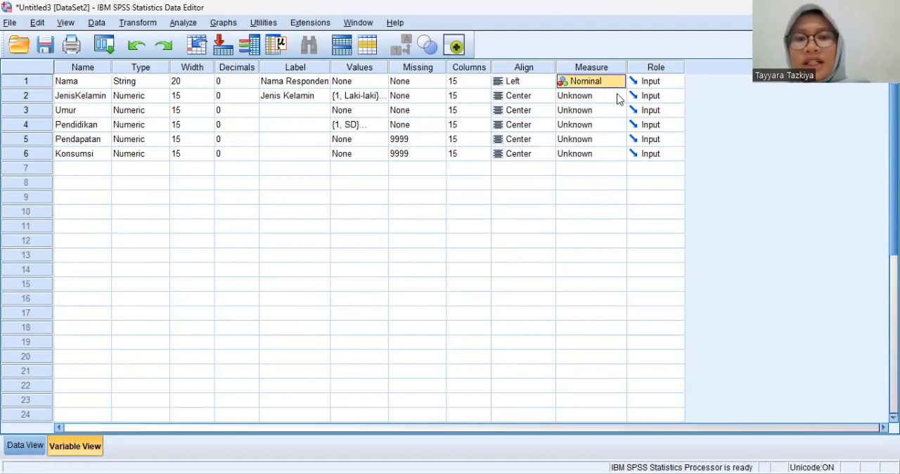
pyautogui.click(615, 96)
pyautogui.click(610, 105)
pyautogui.click(617, 96)
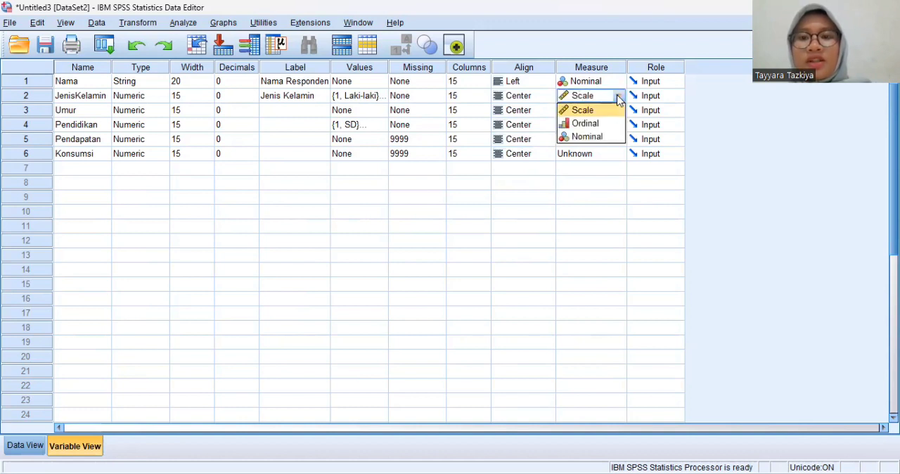
pyautogui.click(599, 137)
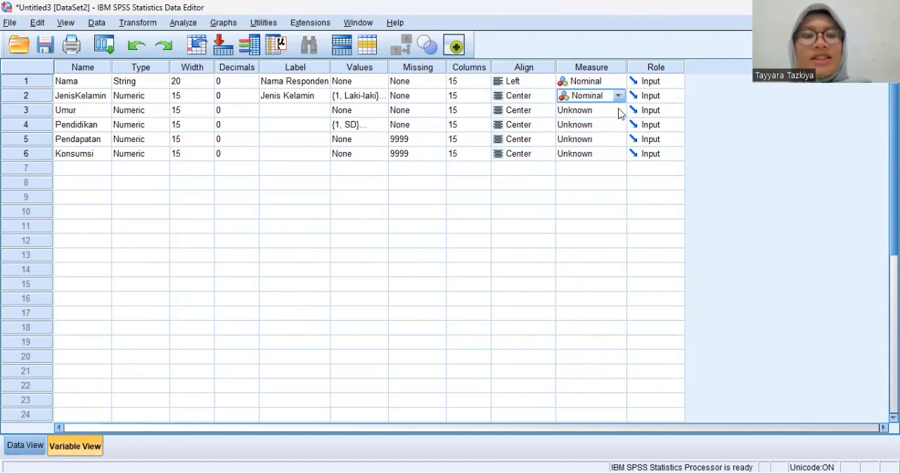
# Step: Set the measurement level of Umur to Scale and of Pendidikan to Ordinal
pyautogui.click(616, 110)
pyautogui.click(618, 111)
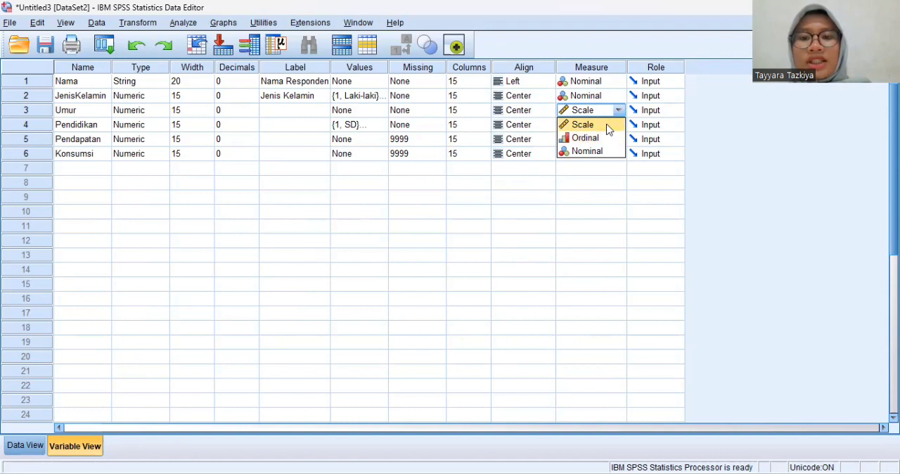
pyautogui.click(608, 125)
pyautogui.click(617, 125)
pyautogui.click(617, 125)
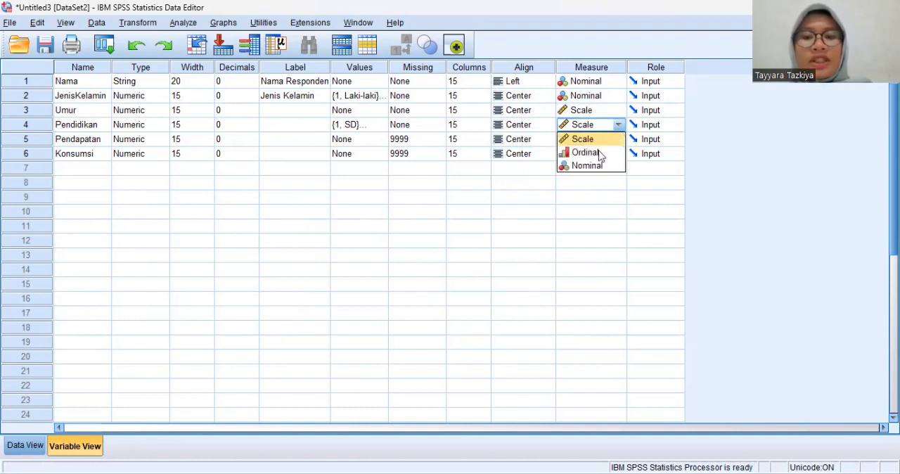
pyautogui.click(598, 151)
# Step: Set the measurement levels of Pendapatan and Konsumsi to Scale
pyautogui.click(615, 141)
pyautogui.click(617, 140)
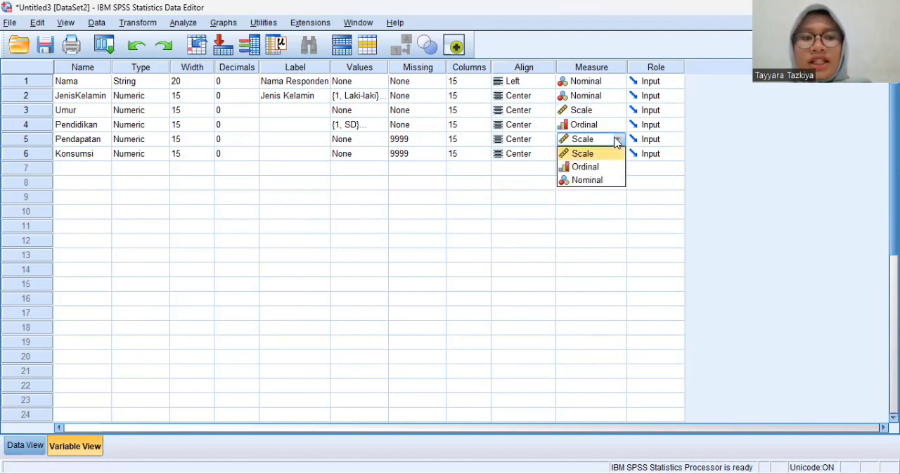
pyautogui.click(603, 154)
pyautogui.click(608, 155)
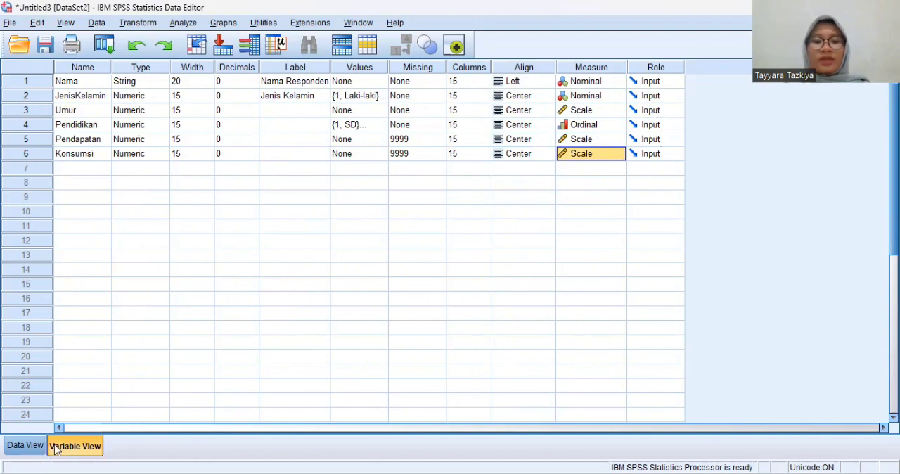
# Step: Start a Descriptives analysis from the data sheet with Umur, Pendapatan and Konsumsi as its variables
pyautogui.click(26, 446)
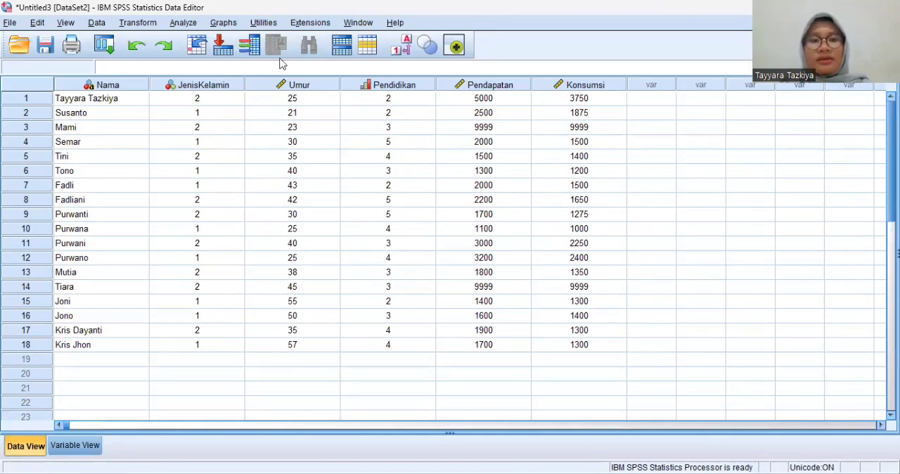
pyautogui.hotkey('alt', 'a')
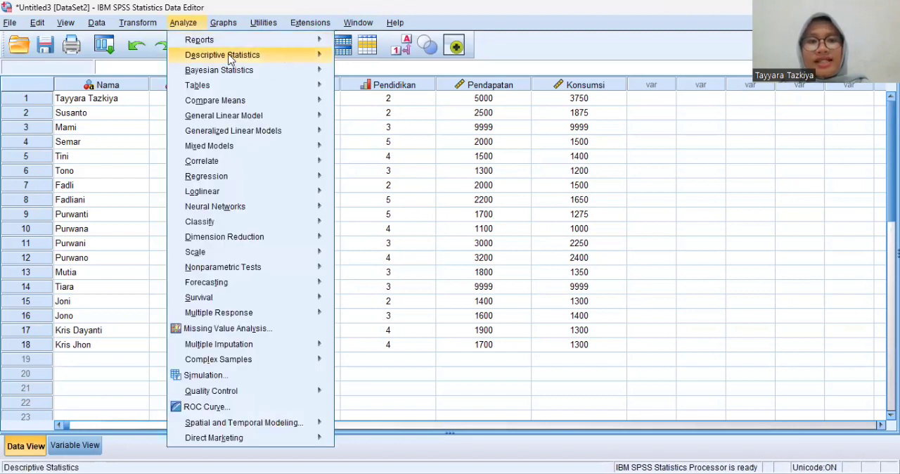
pyautogui.moveTo(234, 61)
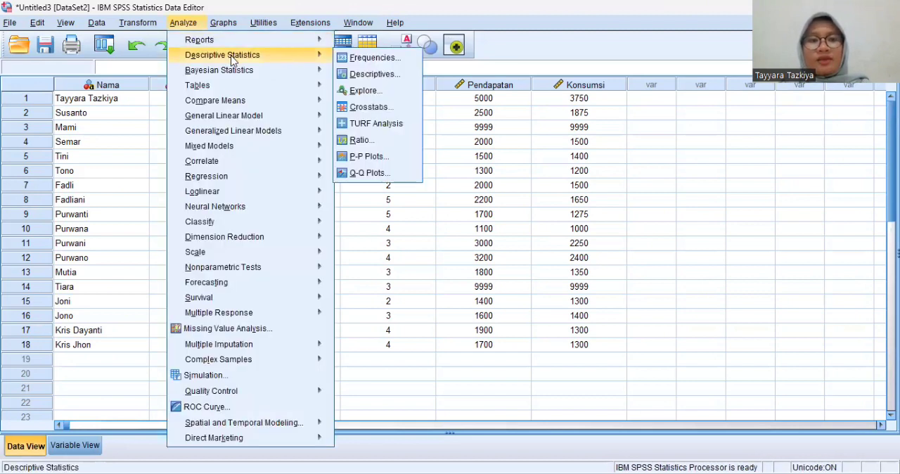
pyautogui.click(363, 75)
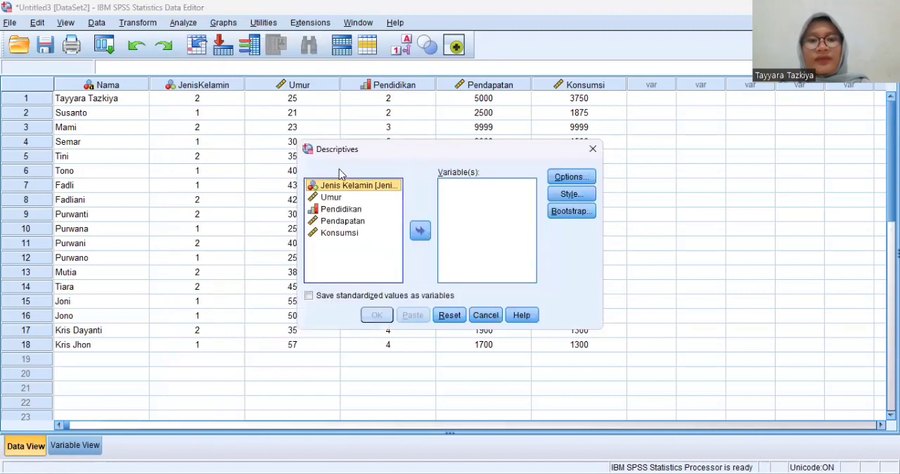
pyautogui.click(351, 200)
pyautogui.doubleClick(351, 200)
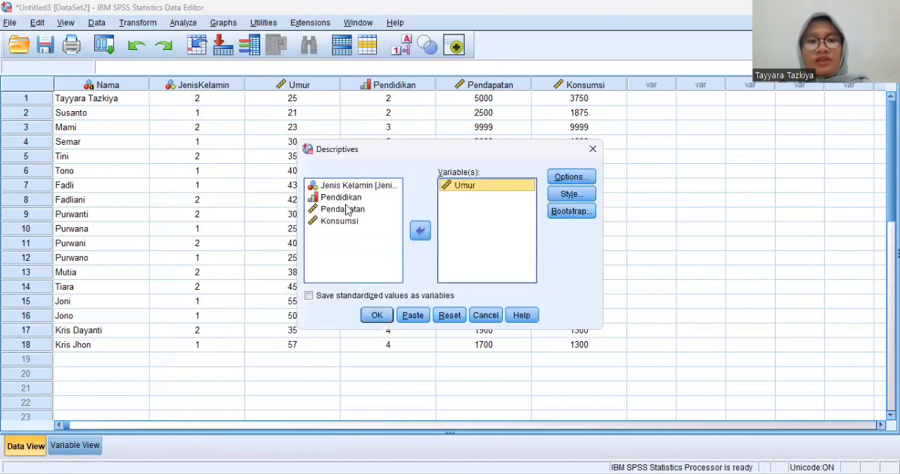
pyautogui.doubleClick(346, 209)
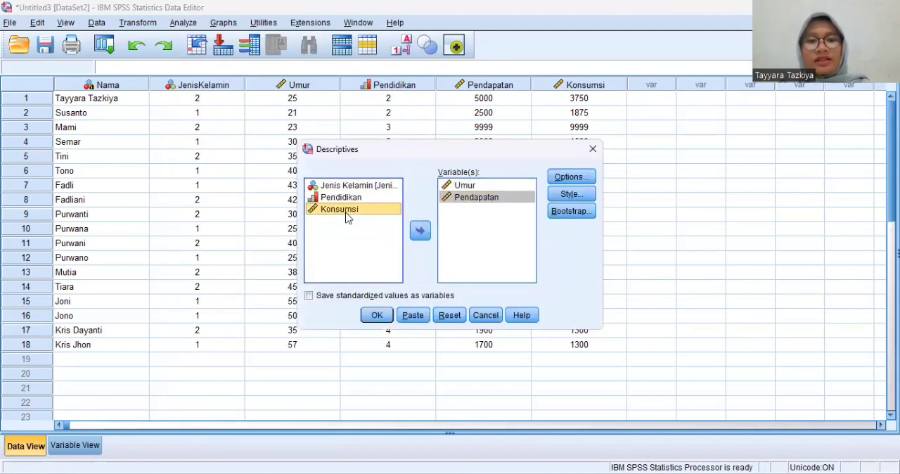
pyautogui.doubleClick(346, 211)
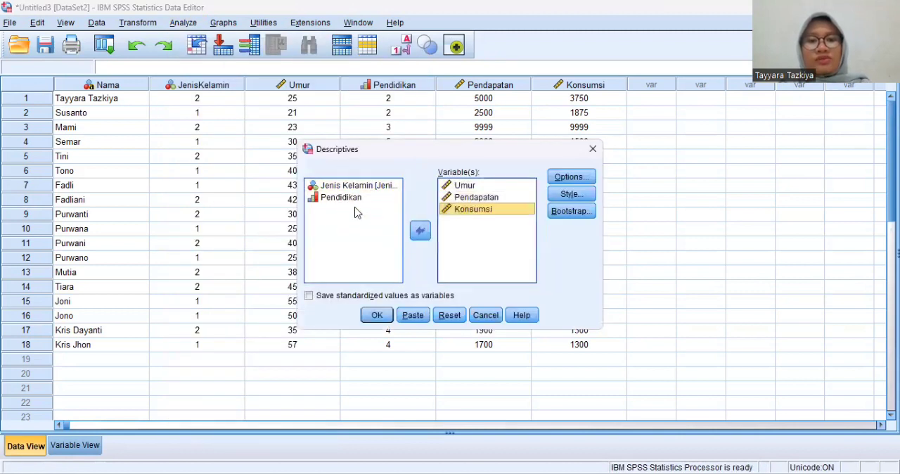
# Step: Add Sum, Variance, Range, S.E. mean, Kurtosis and Skewness to the descriptive statistics and run the analysis
pyautogui.click(572, 176)
pyautogui.click(461, 141)
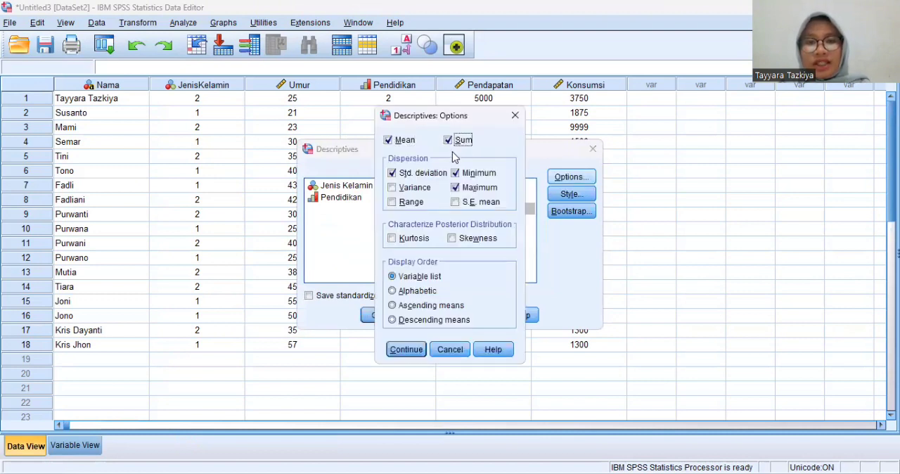
pyautogui.click(393, 187)
pyautogui.click(397, 204)
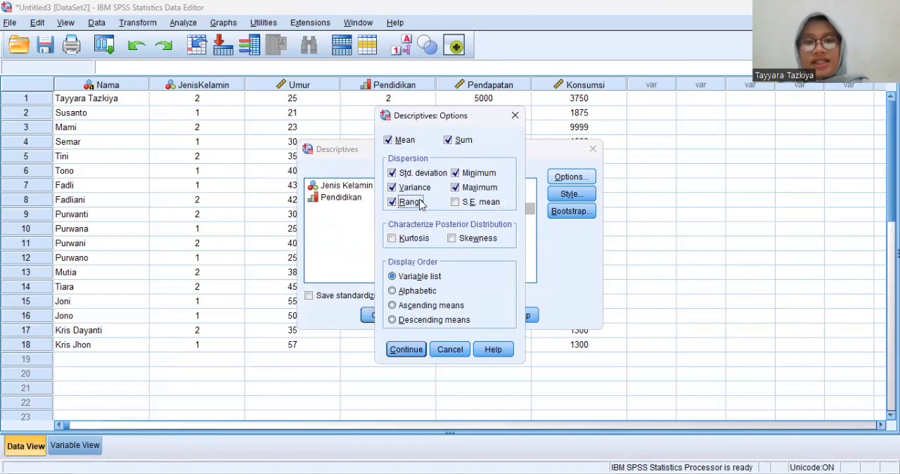
pyautogui.click(461, 203)
pyautogui.click(409, 239)
pyautogui.click(460, 240)
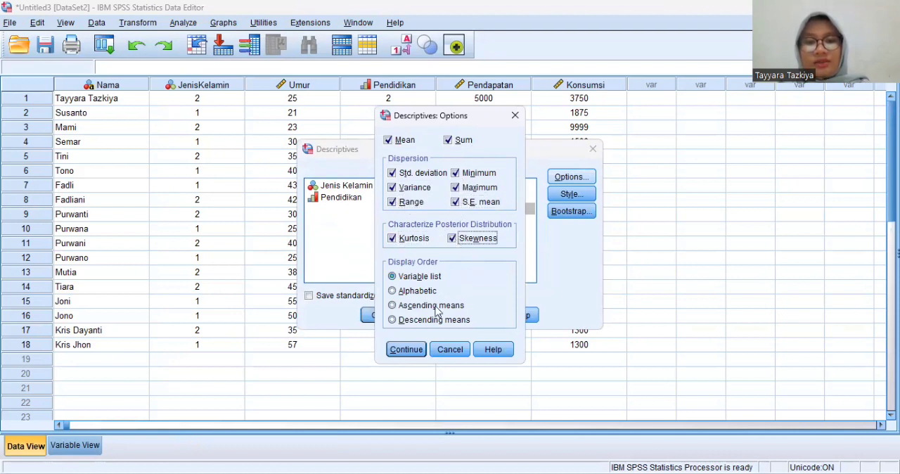
pyautogui.click(389, 350)
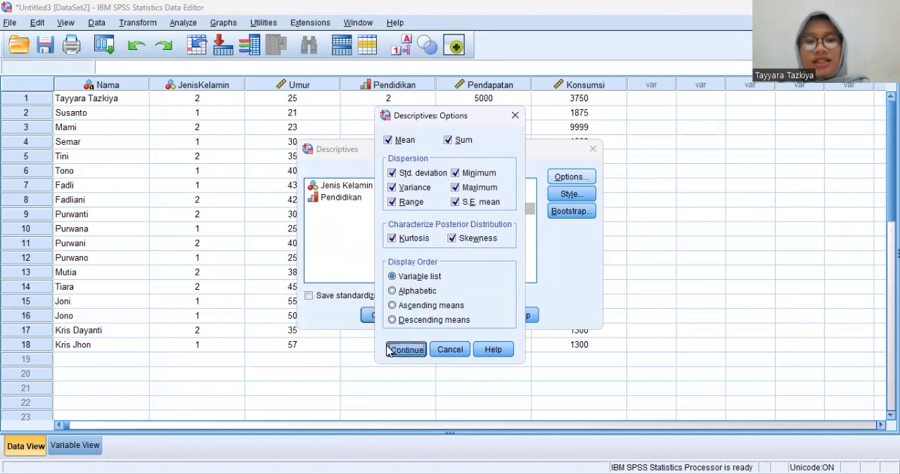
pyautogui.click(407, 349)
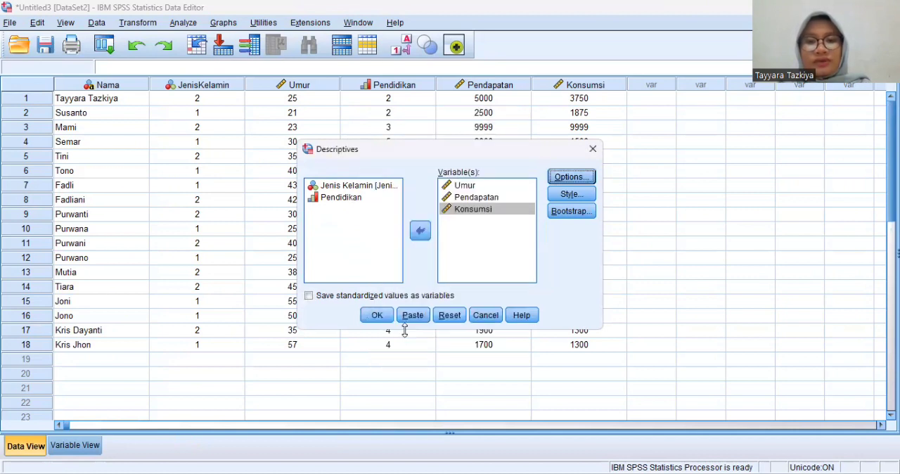
pyautogui.click(384, 320)
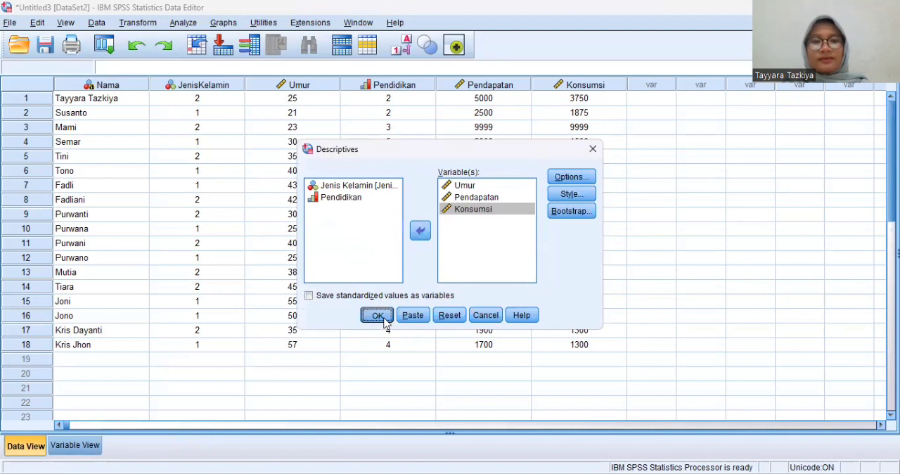